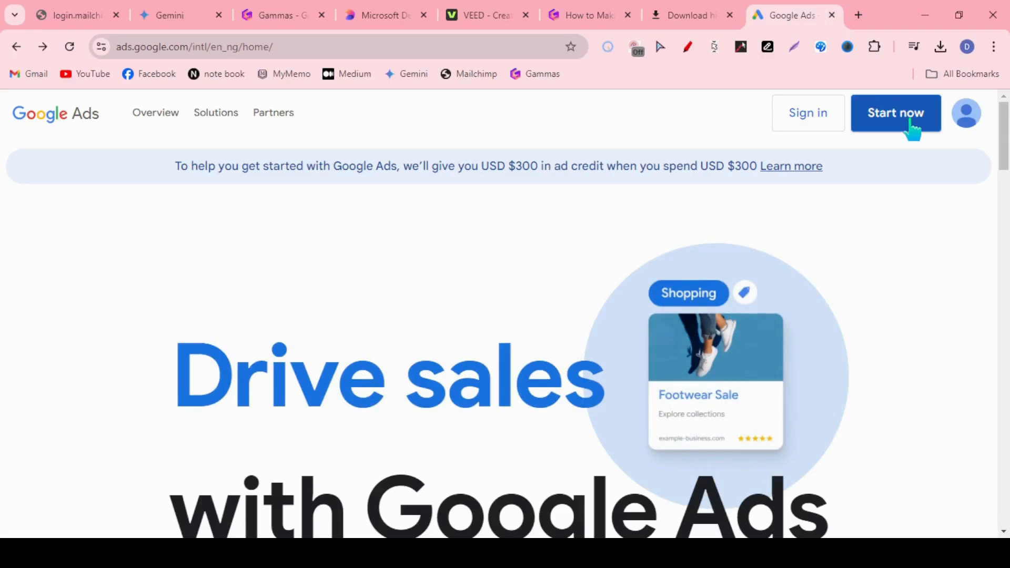
- Start a new Google Ads campaign and continue past the ad descriptions and call-button phone number to the keyword themes
left_click(910, 119)
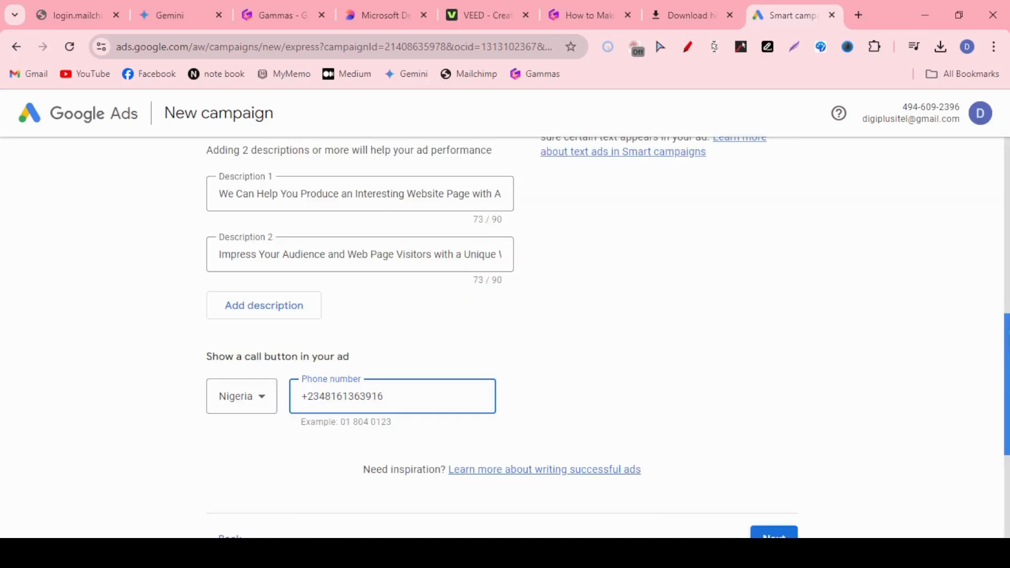
scroll(505, 336, "down", 2)
left_click(779, 416)
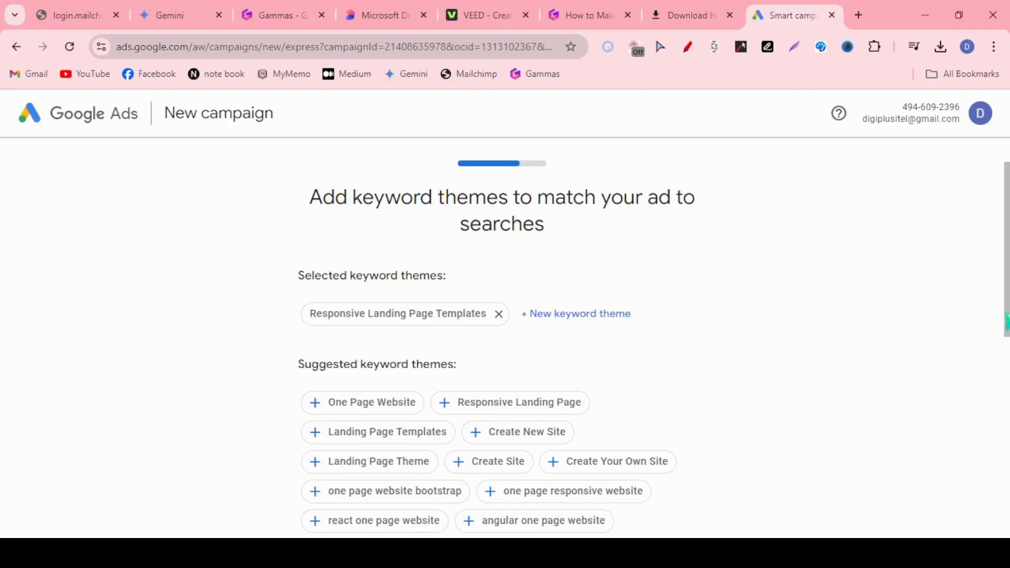
- Add the keyword themes "one page responsive website", "one page website bootstrap" and "Create Your Own Site", and continue to location targeting
scroll(1007, 321, "down", 1)
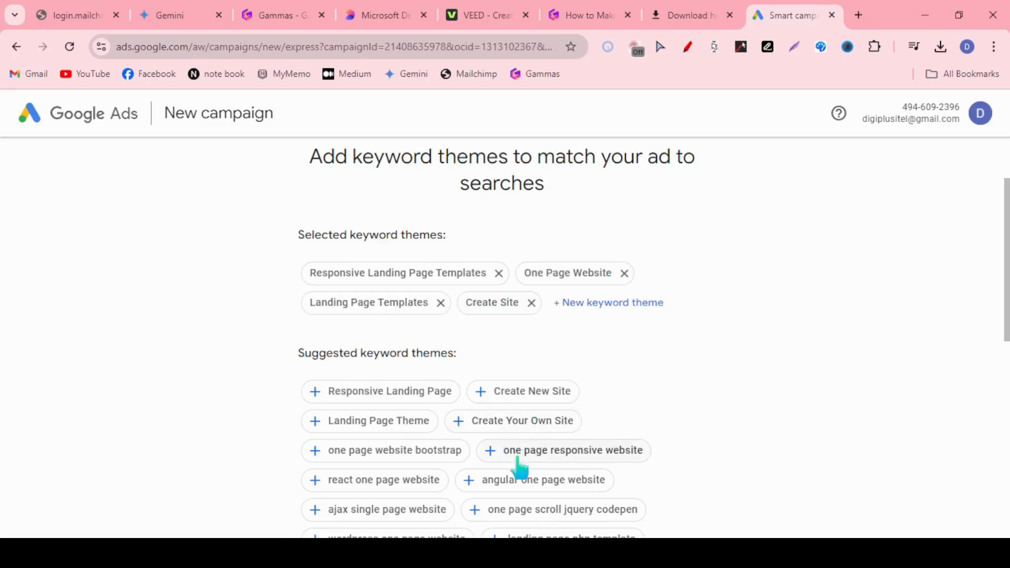
left_click(518, 457)
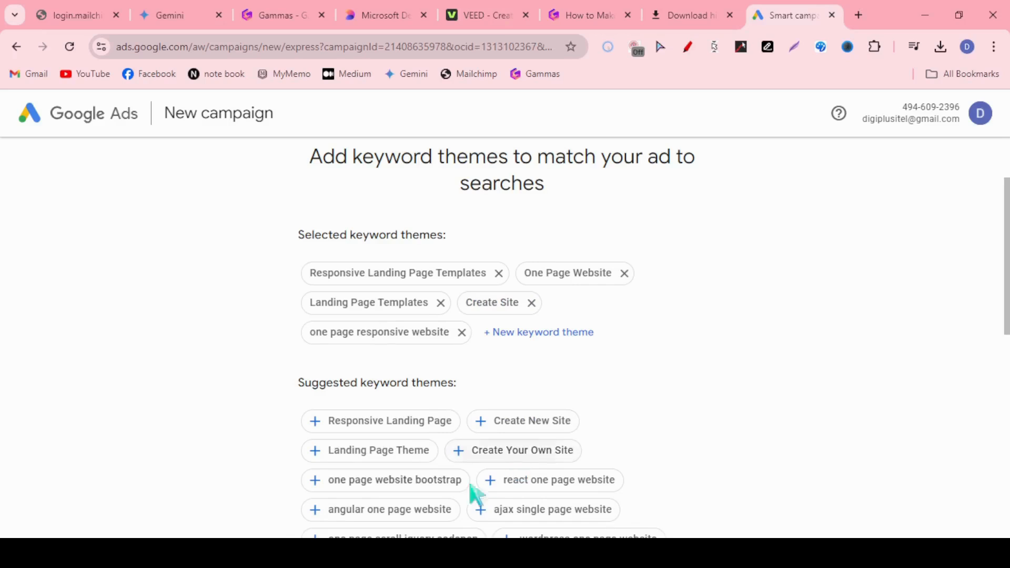
left_click(404, 483)
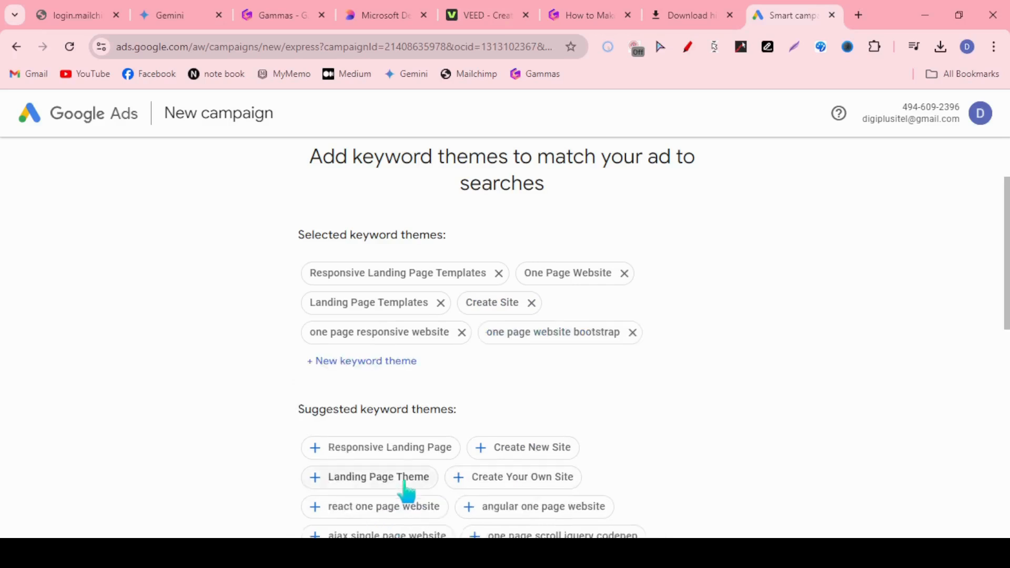
left_click(512, 487)
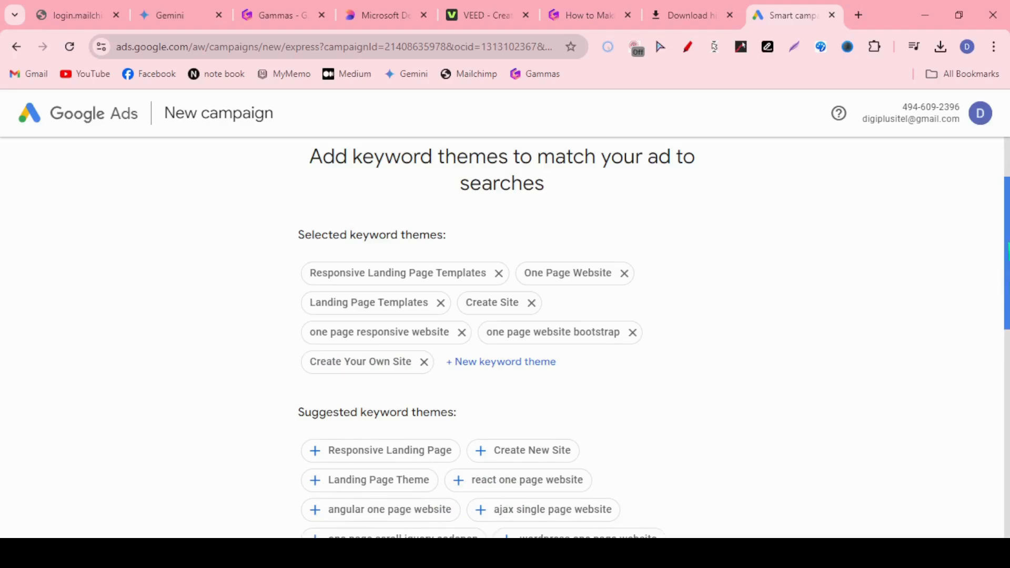
left_click_drag(1007, 252, 1007, 415)
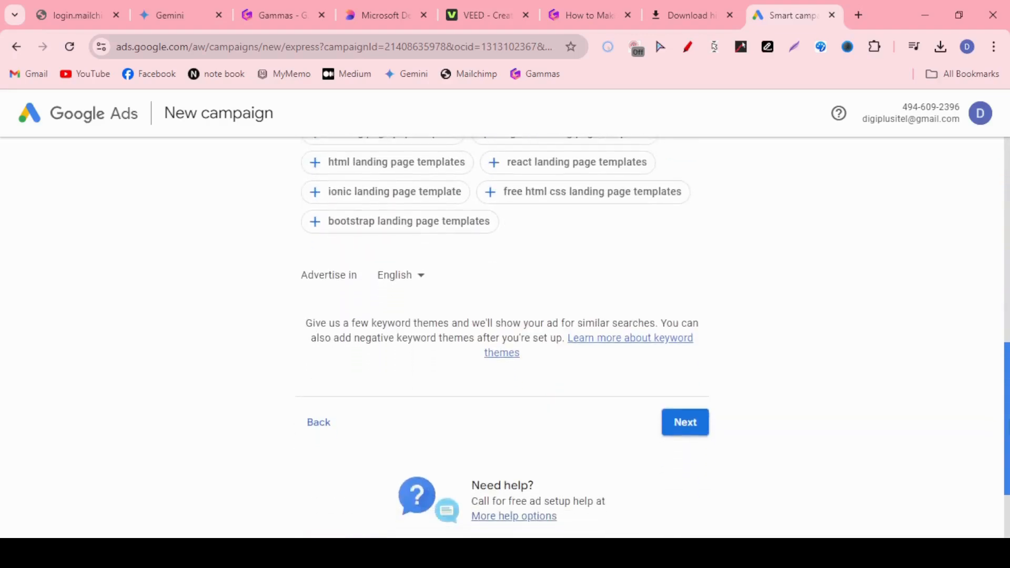
left_click(700, 424)
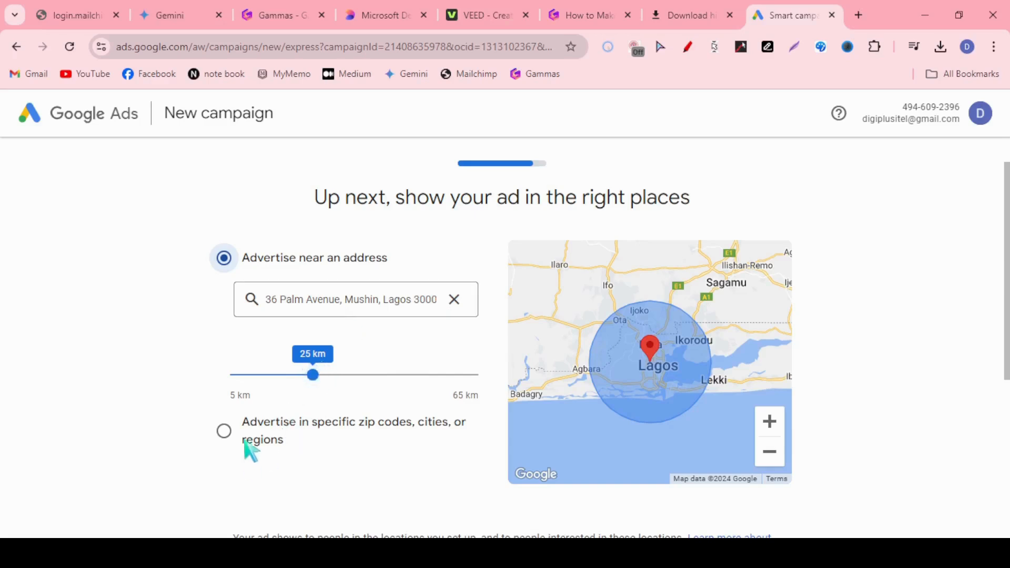
- Set the ad to advertise in specific zip codes, cities, or regions, and try a location search for "we"
left_click(224, 431)
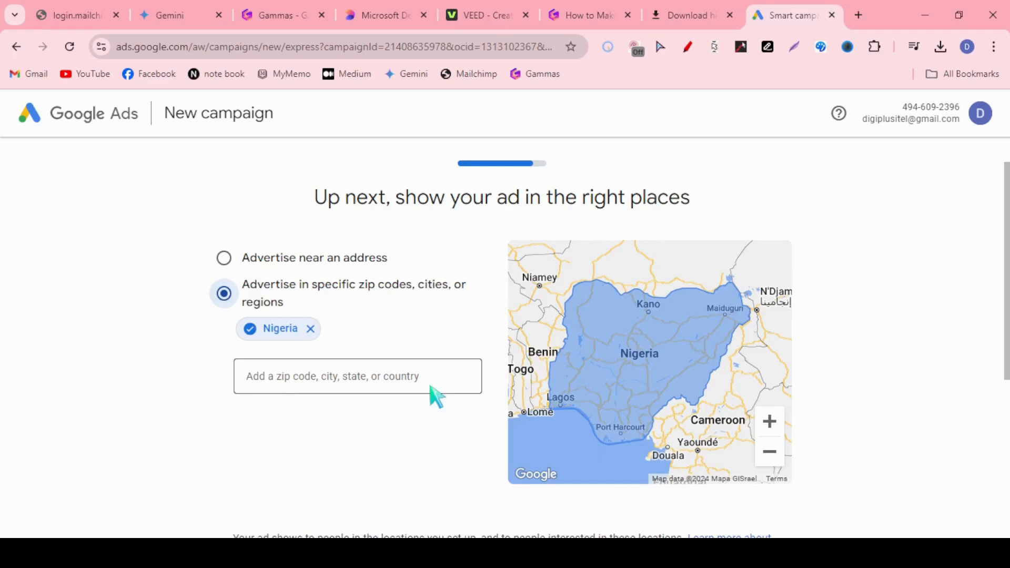
left_click(431, 389)
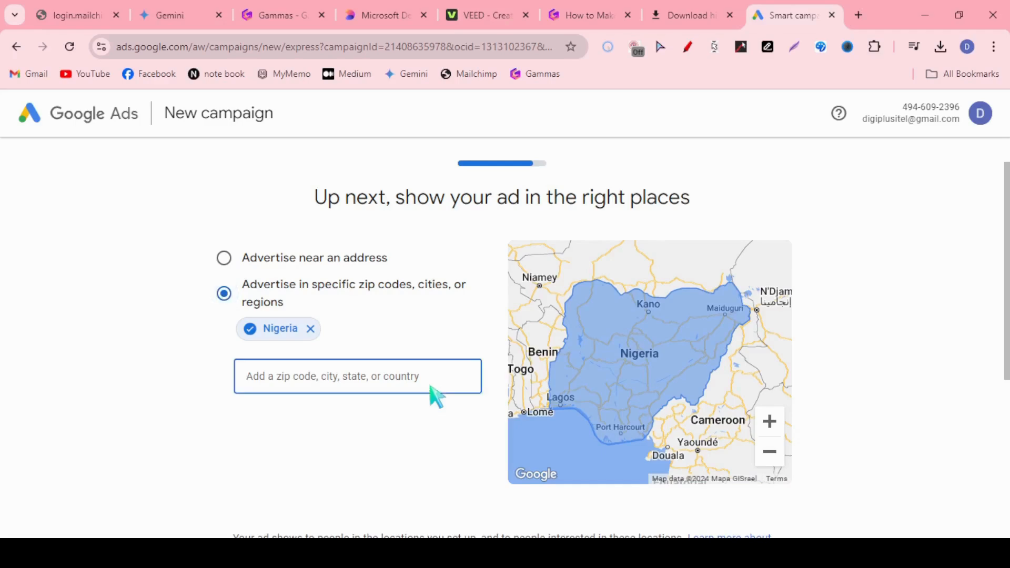
type("we")
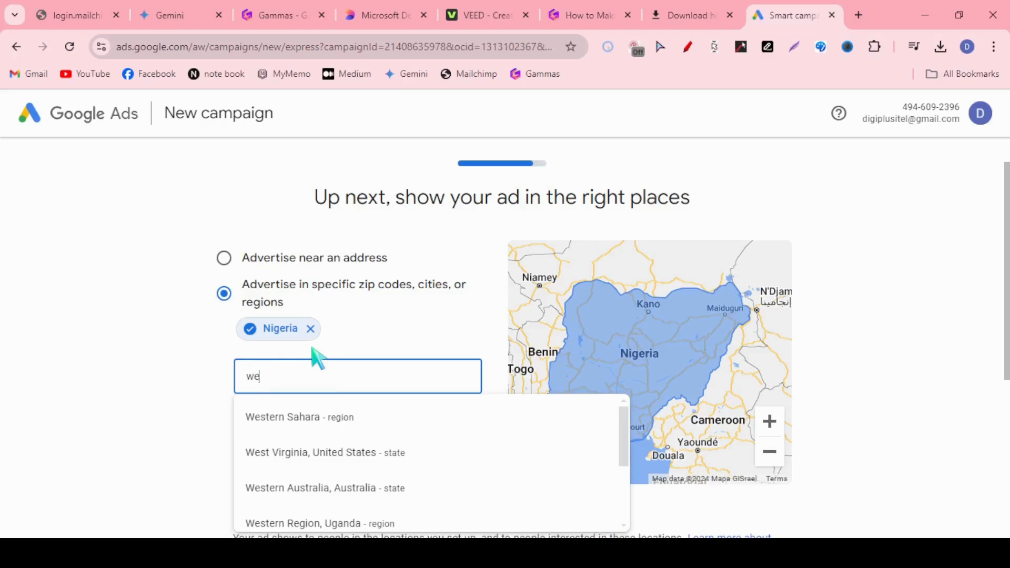
key("BackSpace")
key("BackSpace")
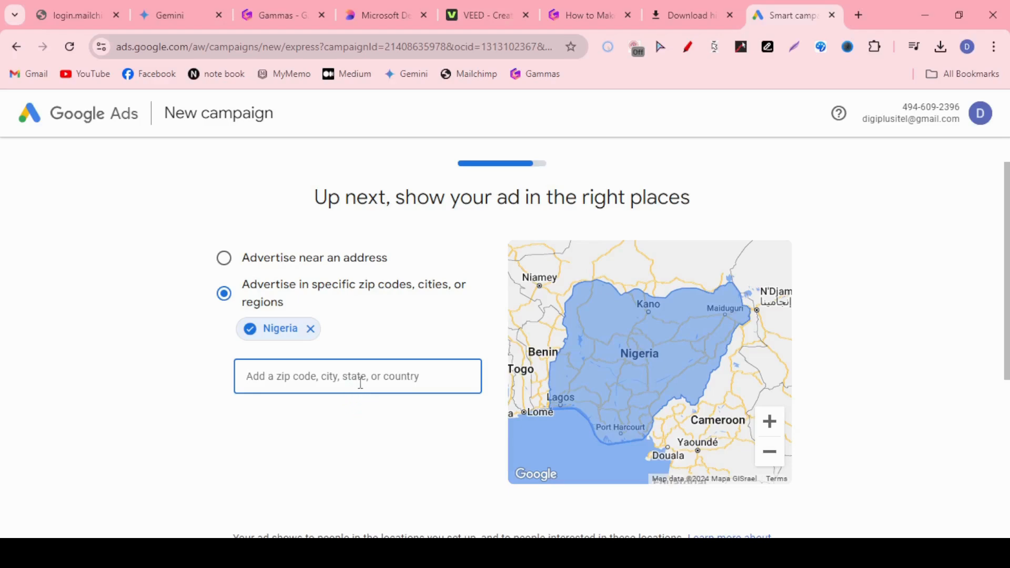
- Try zip codes 101100, 10110 and 101010 as additional target locations, and continue past the location targeting
type("100")
key("BackSpace")
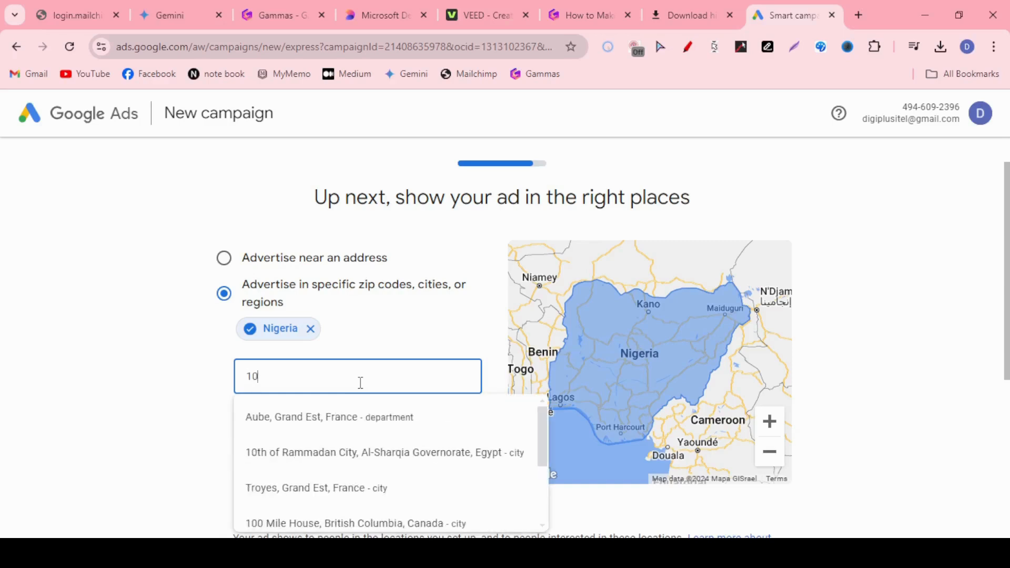
type("1")
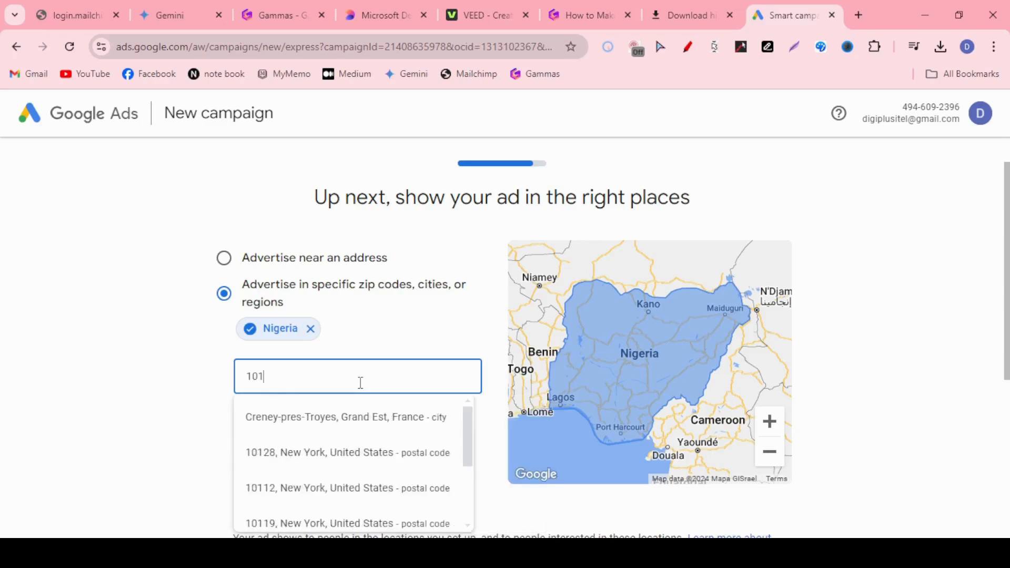
type("100")
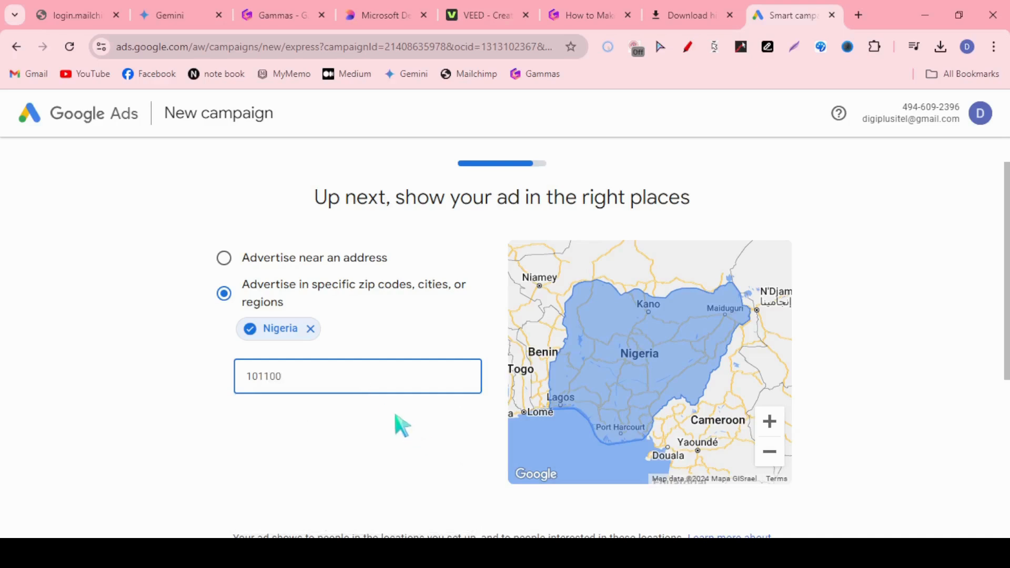
key("BackSpace")
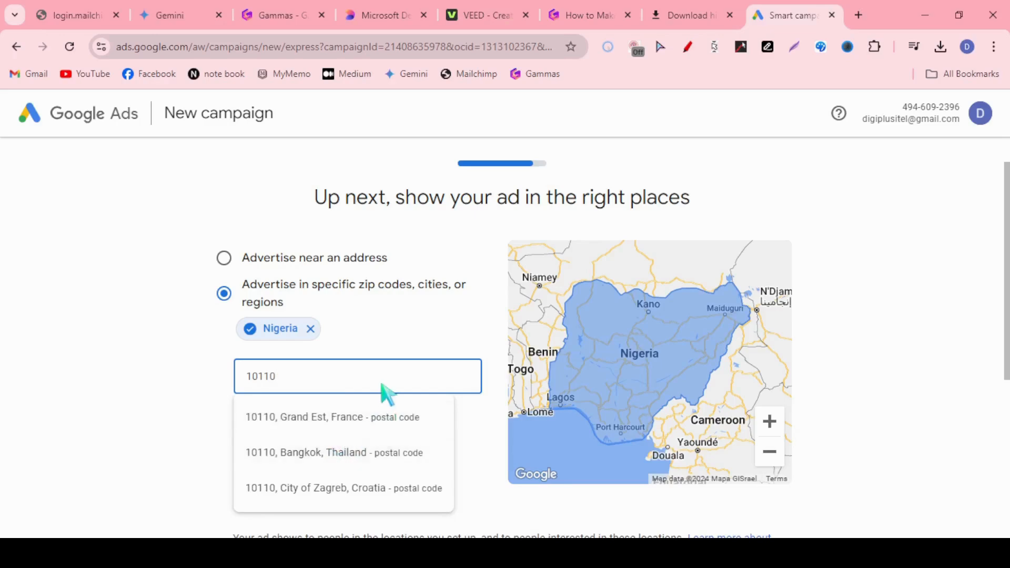
left_click(260, 377)
key("BackSpace")
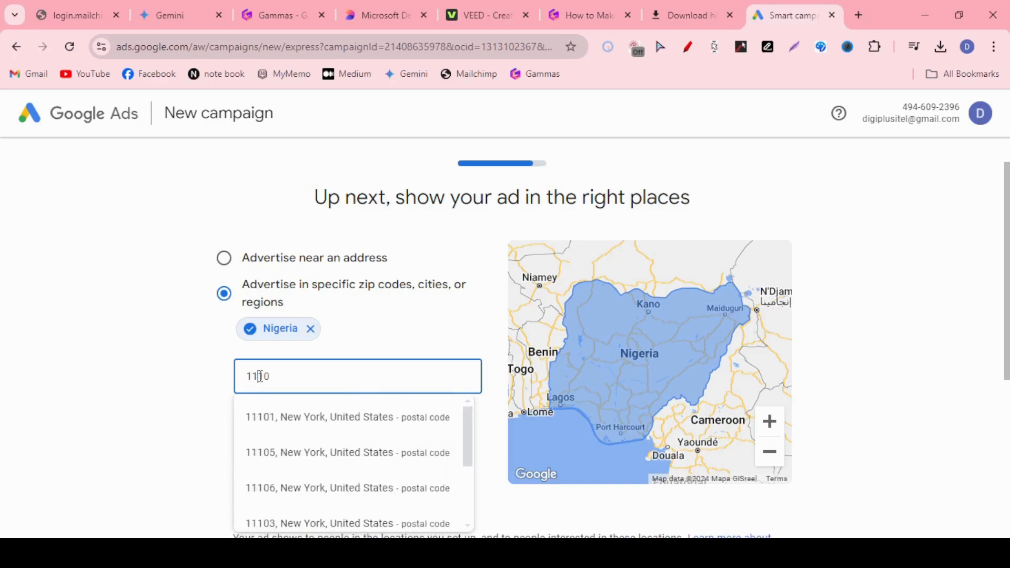
key("BackSpace")
type("01010")
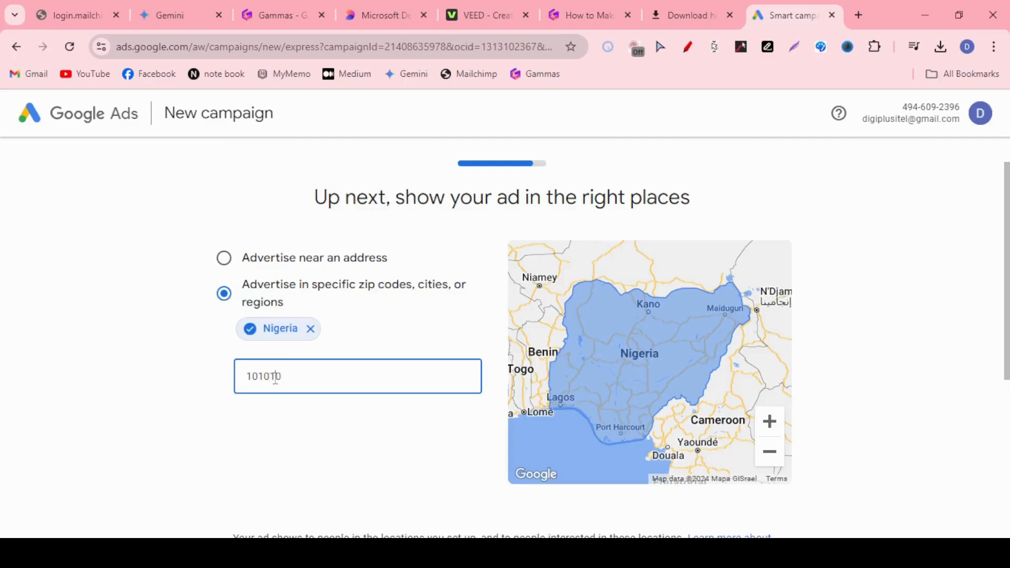
scroll(778, 482, "down", 5)
left_click(784, 381)
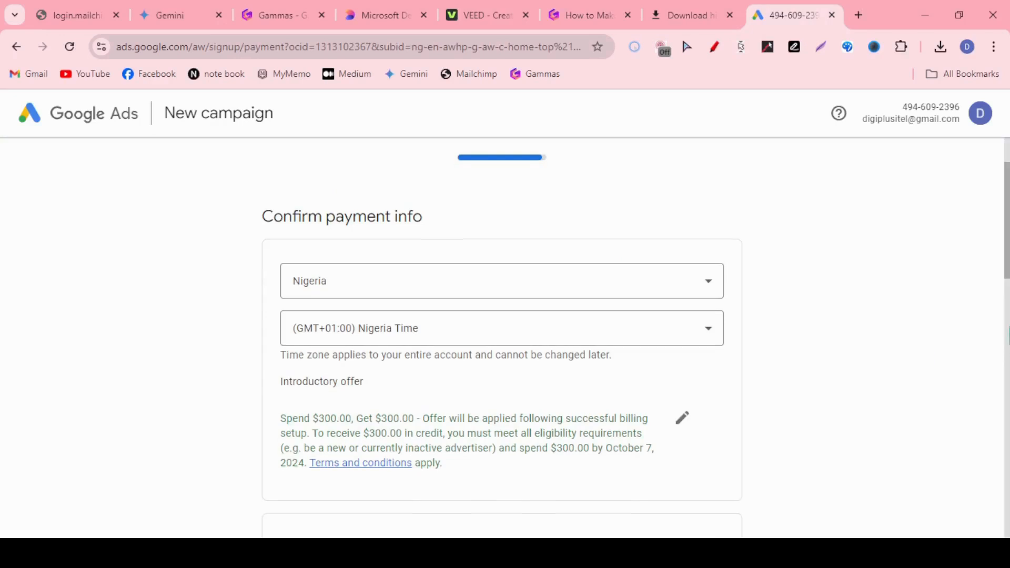
- Review the payment info page, from country, time zone and introductory offer to payments profile, payment method, payment setting and contact preferences
scroll(502, 336, "down", 5)
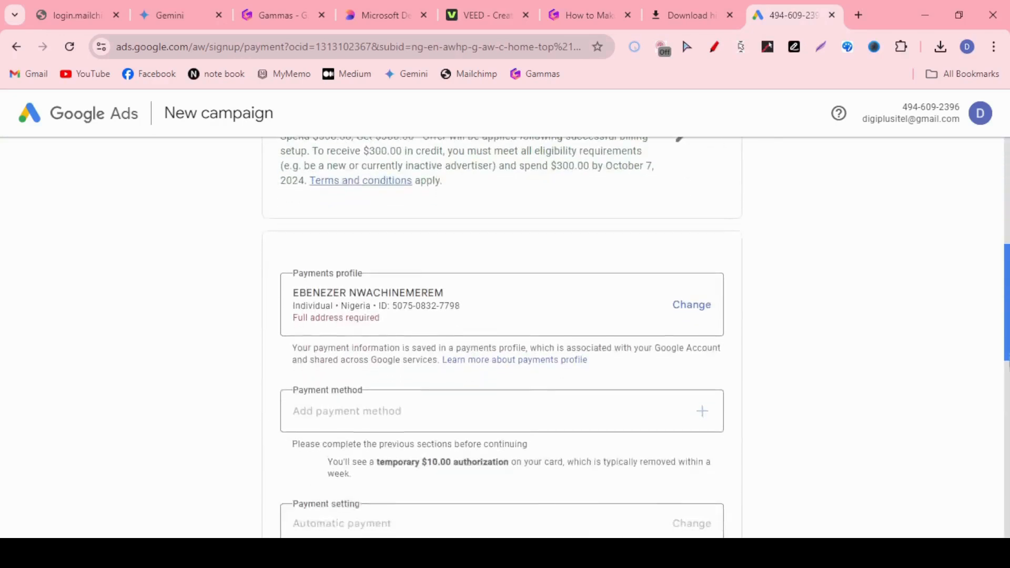
scroll(502, 337, "down", 3)
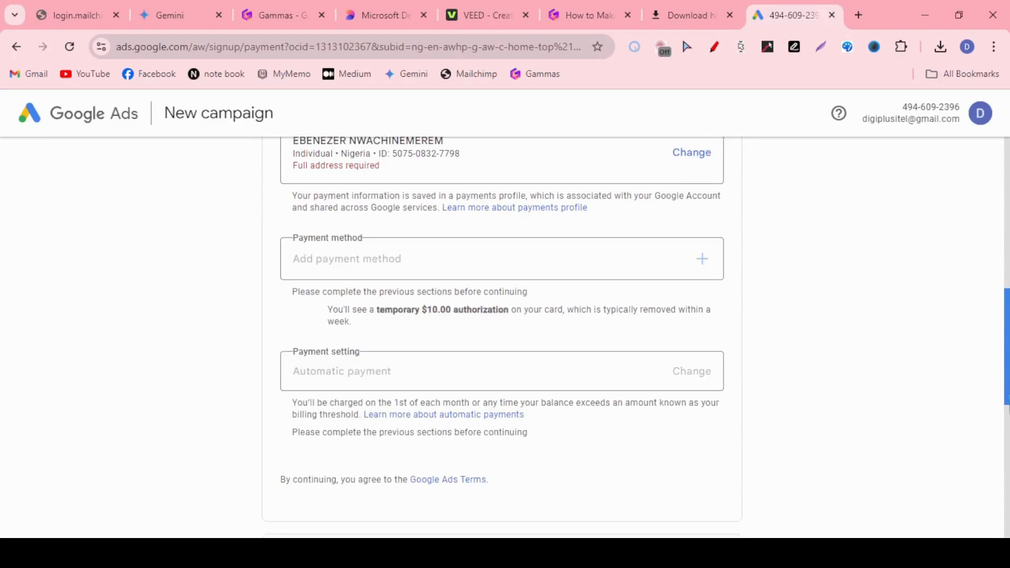
scroll(502, 337, "down", 2)
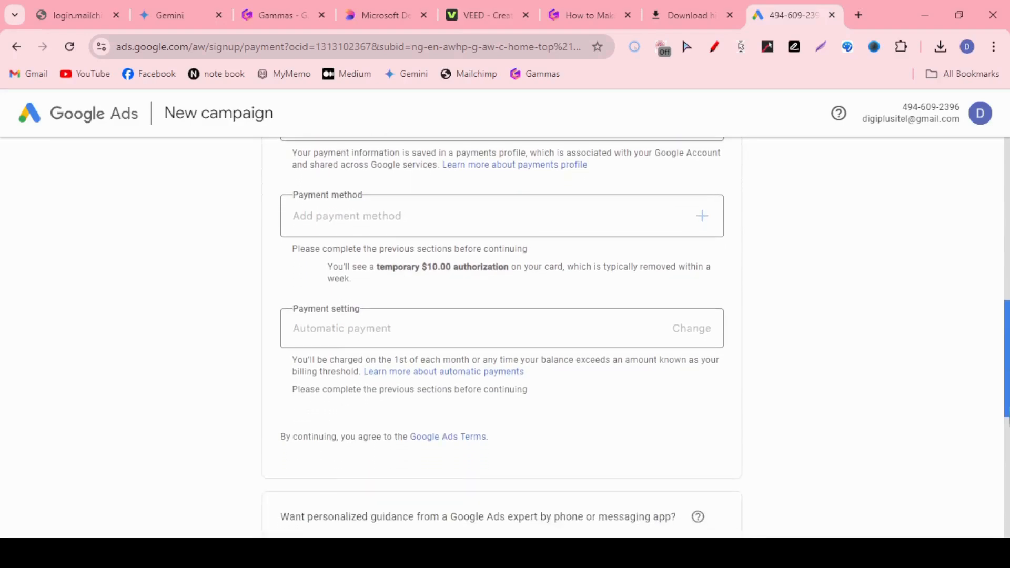
scroll(502, 336, "down", 3)
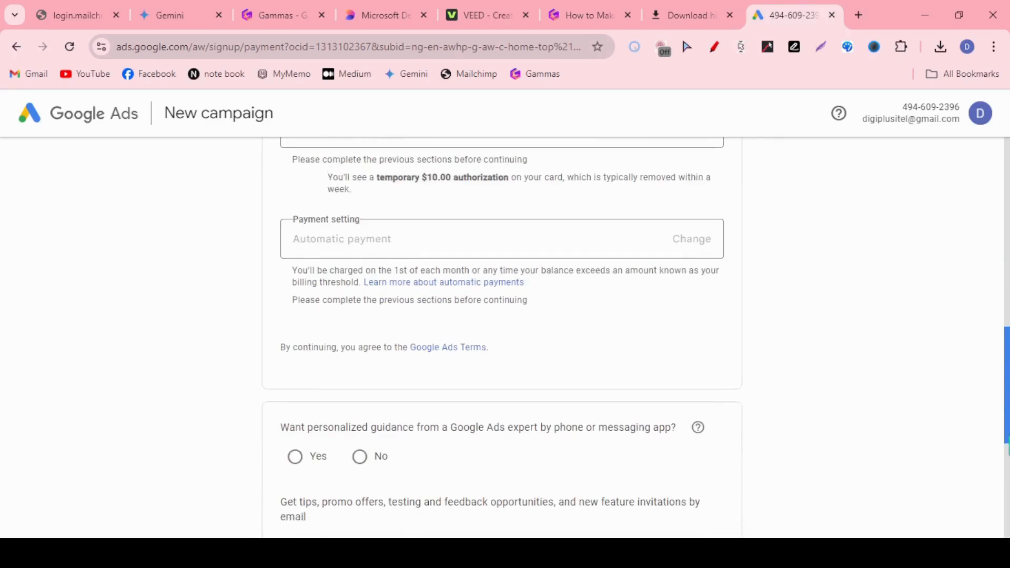
scroll(502, 336, "down", 3)
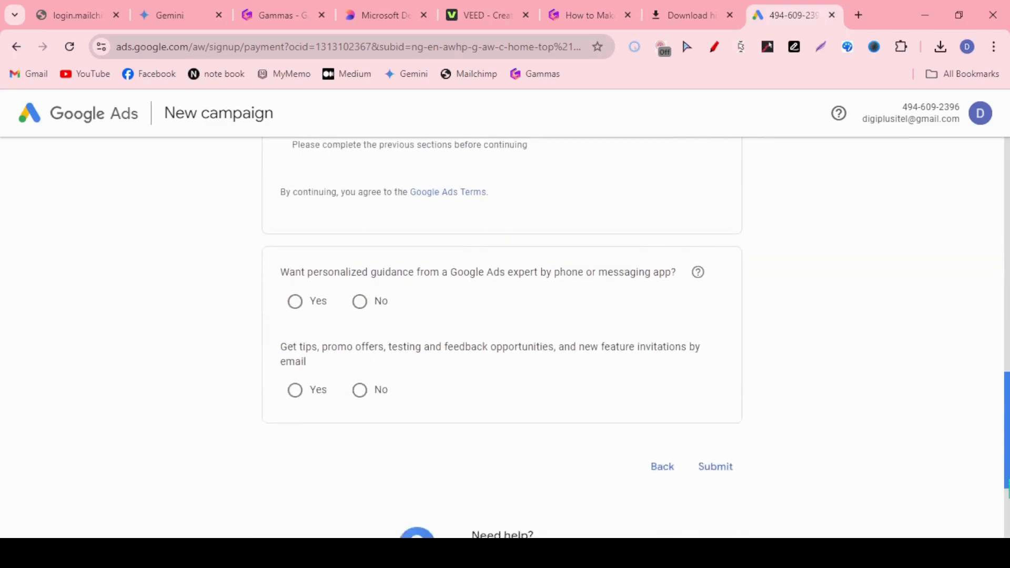
left_click_drag(1008, 495, 1006, 283)
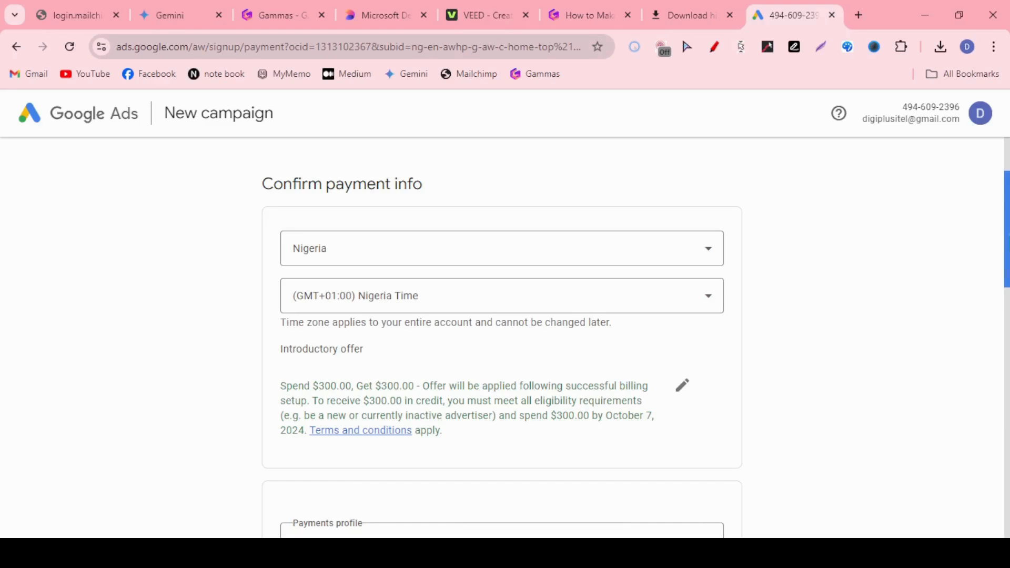
scroll(503, 337, "down", 5)
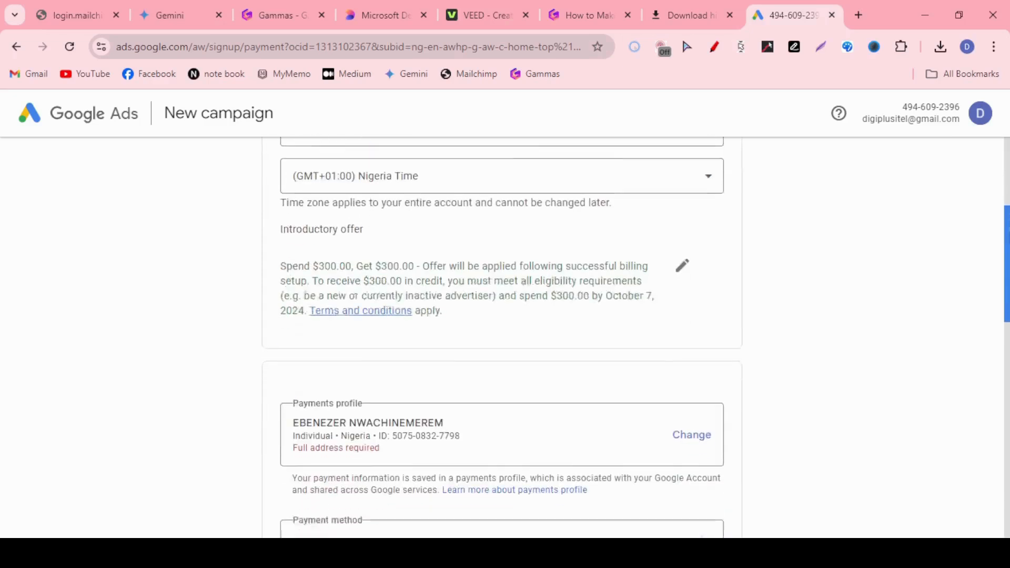
scroll(502, 337, "down", 6)
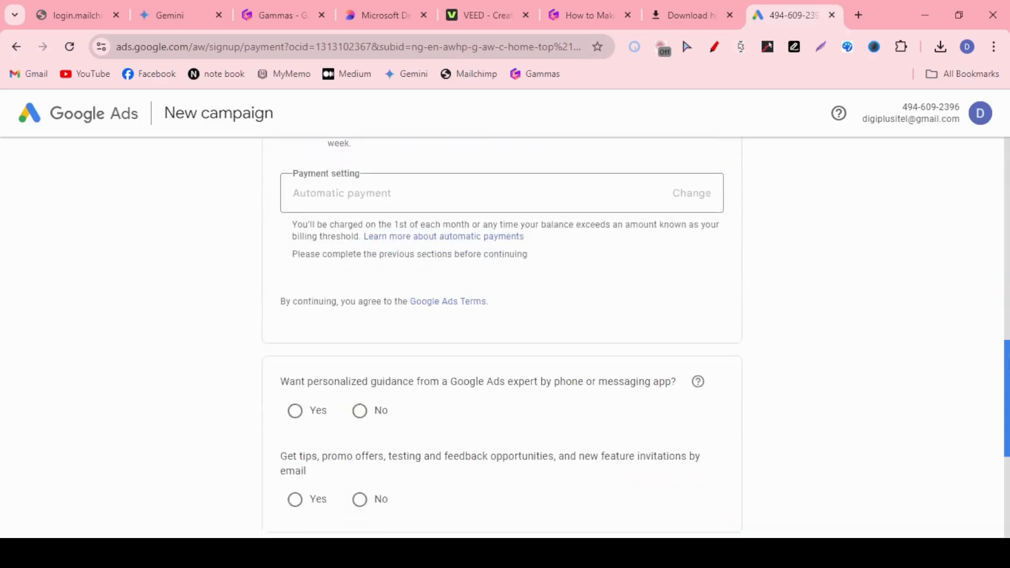
scroll(502, 337, "down", 1)
scroll(502, 330, "down", 1)
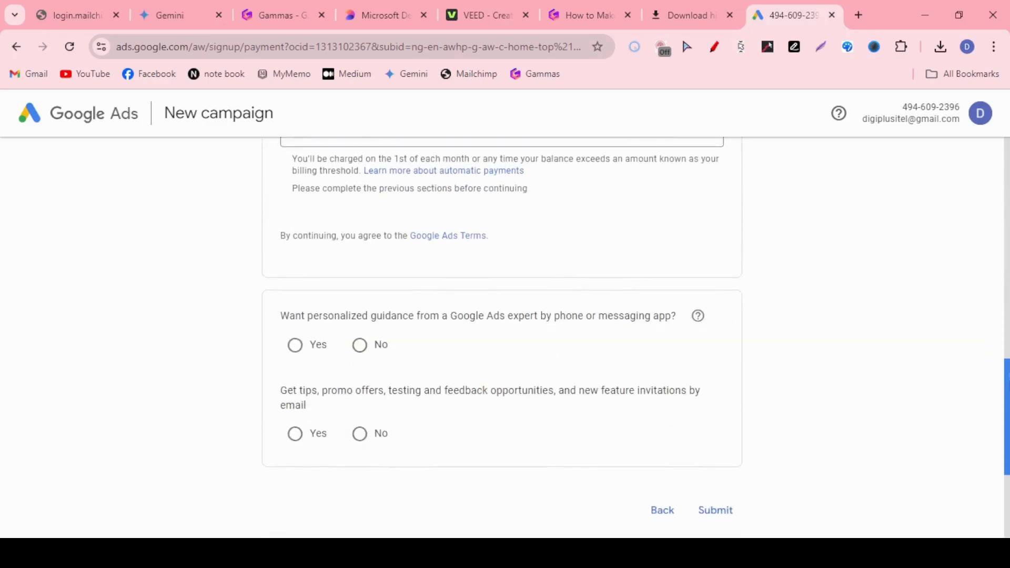
scroll(864, 475, "up", 2)
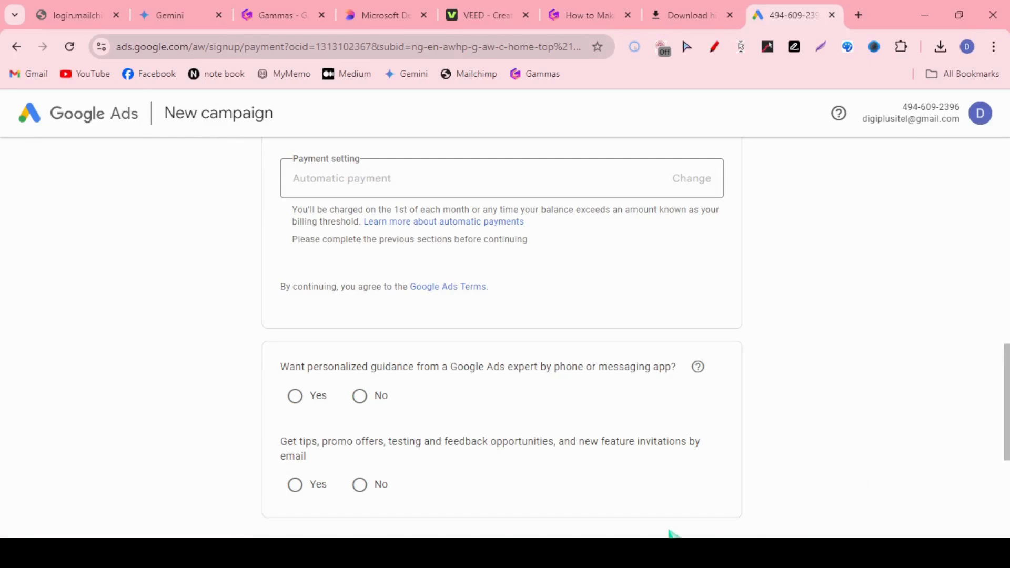
- Leave the payment page and go back from the campaign's website question to the account-linking start page
left_click(20, 57)
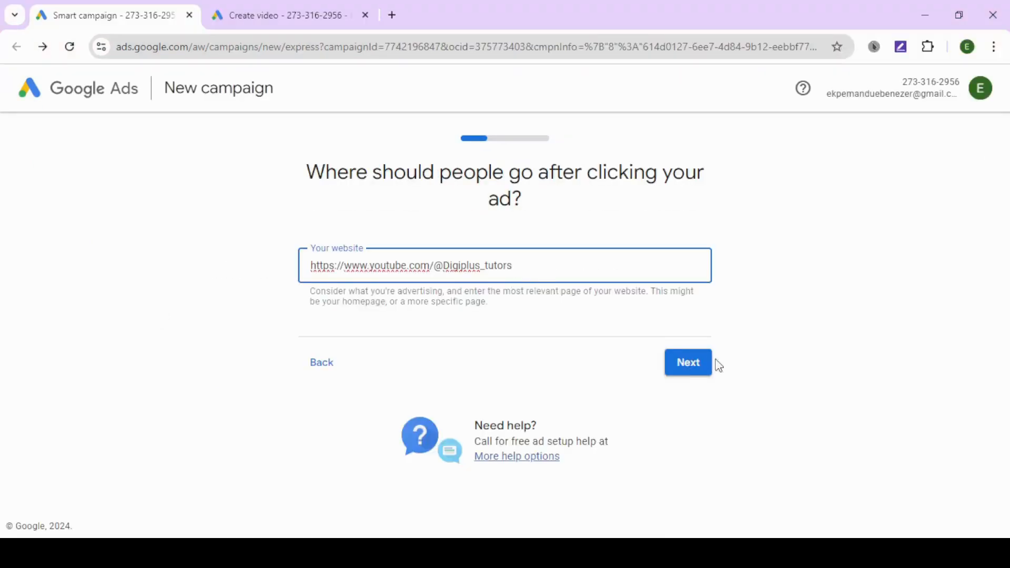
left_click_drag(1008, 216, 1007, 274)
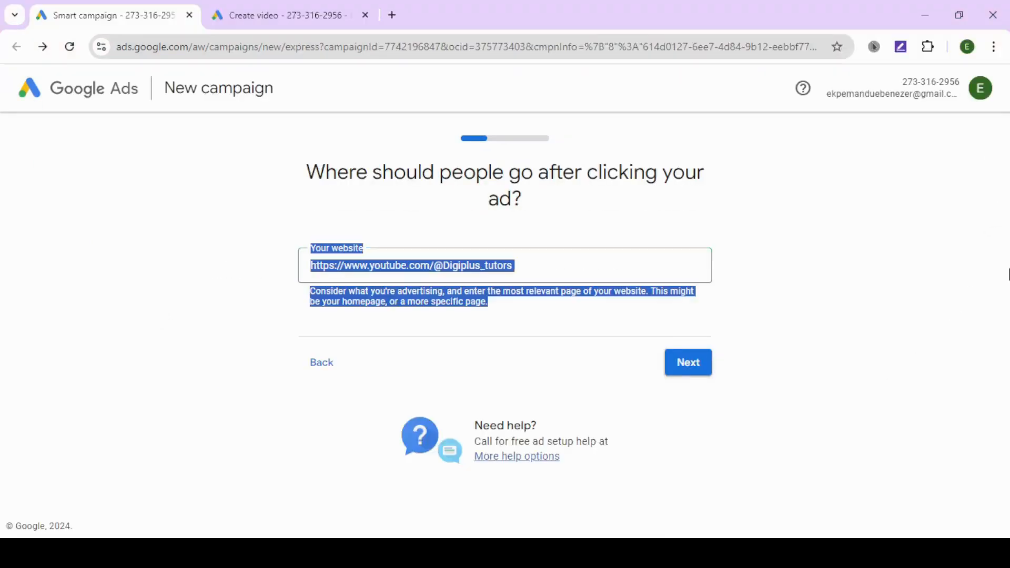
left_click(333, 368)
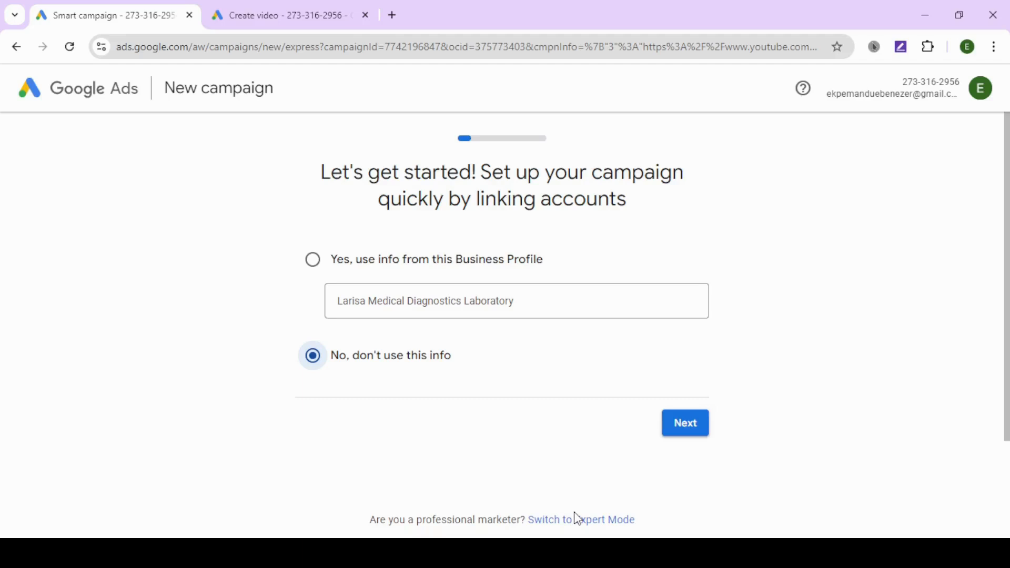
- Switch to Expert Mode and choose to create an account without a campaign
left_click(579, 524)
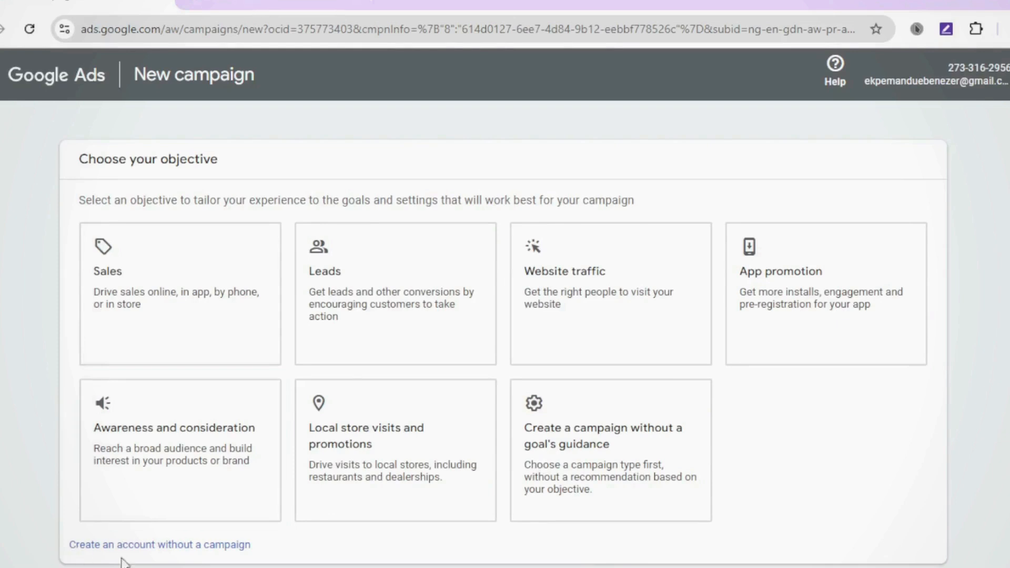
left_click(220, 548)
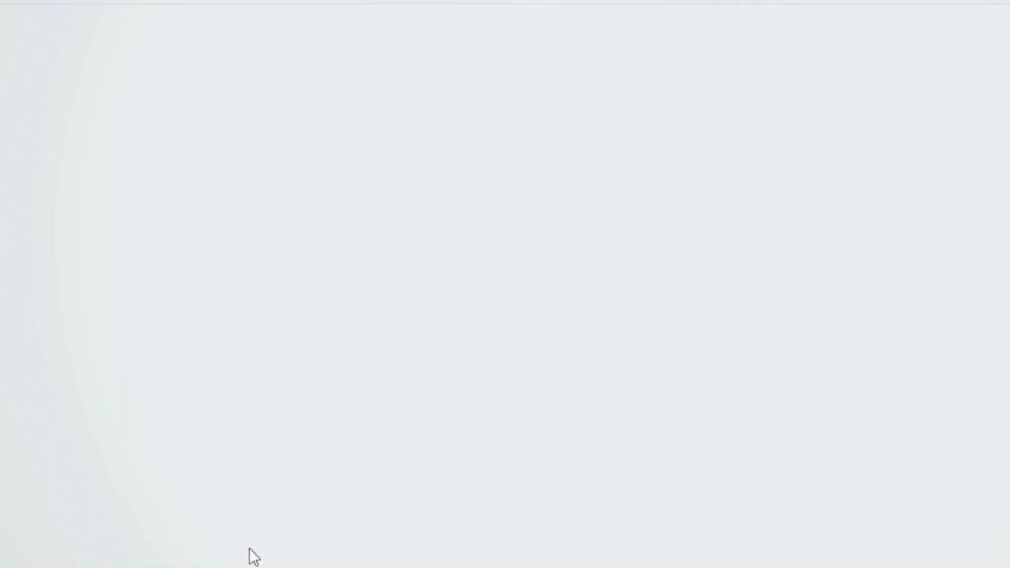
scroll(593, 284, "down", 3)
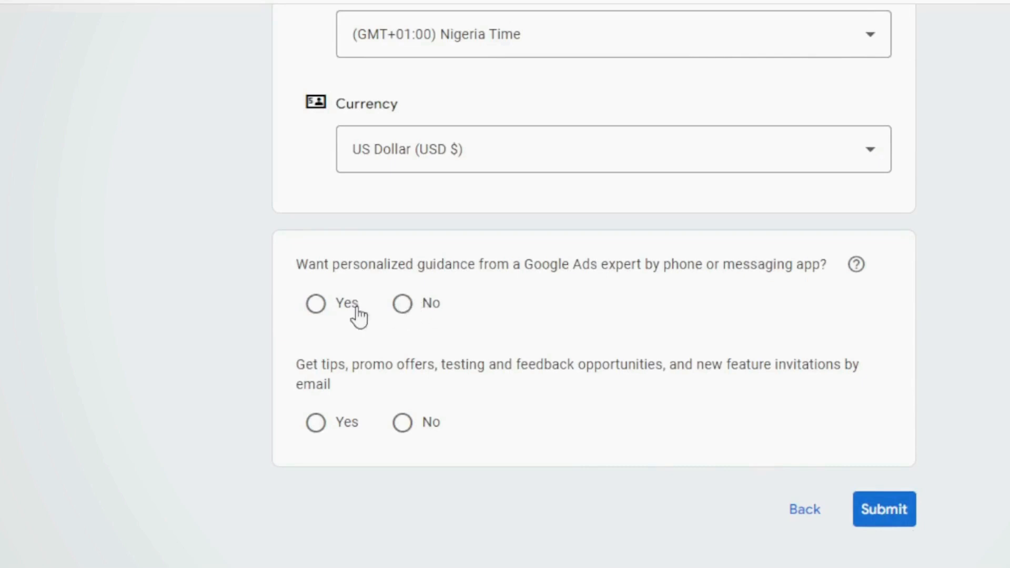
- Decline the personalized expert guidance and the email tips and offers, and submit the account information
left_click(318, 314)
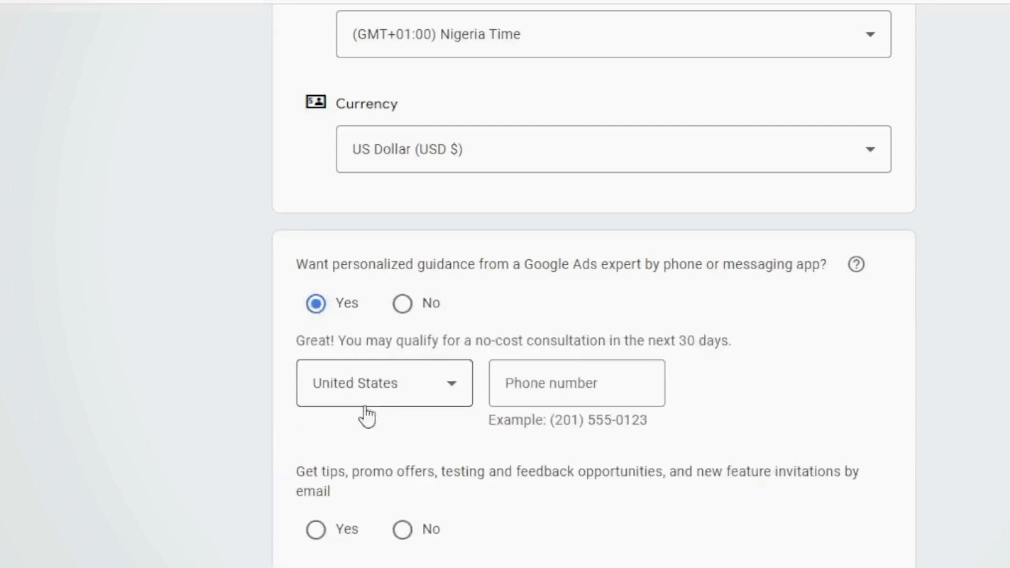
left_click(401, 305)
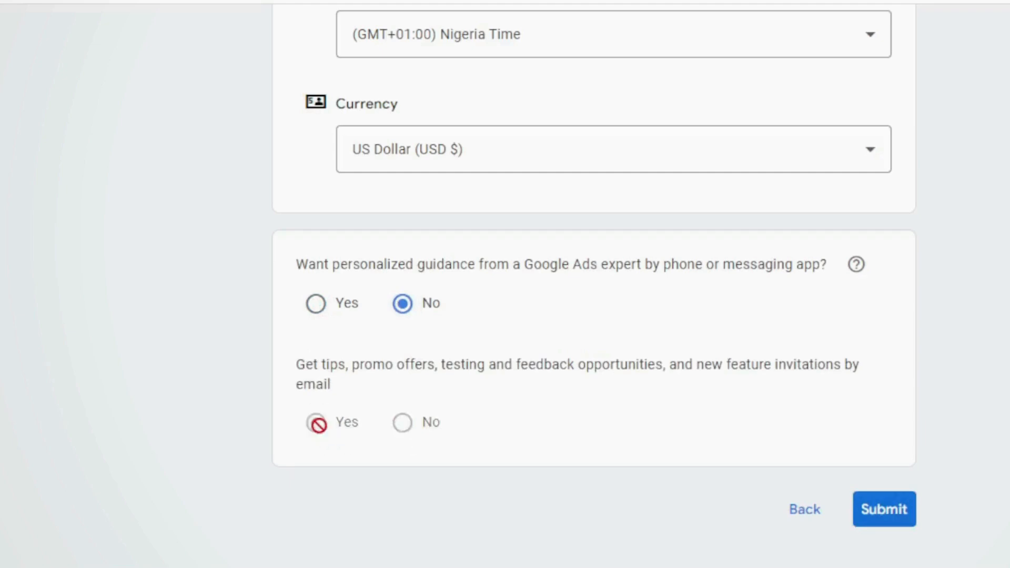
left_click(402, 421)
left_click(879, 513)
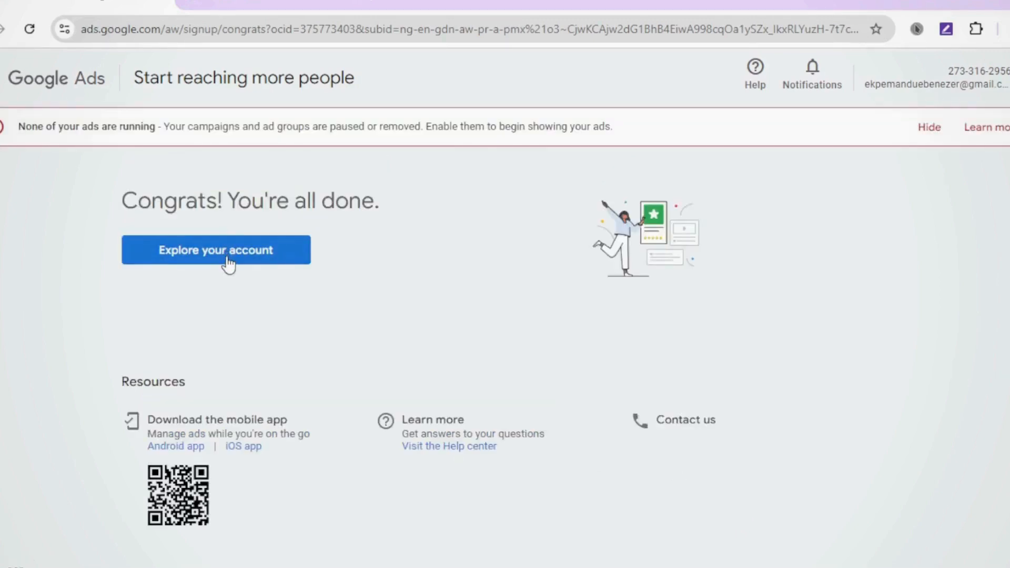
- Enter the new account from the confirmation page, open the Keyword Planner and dismiss its updates notice
left_click(228, 261)
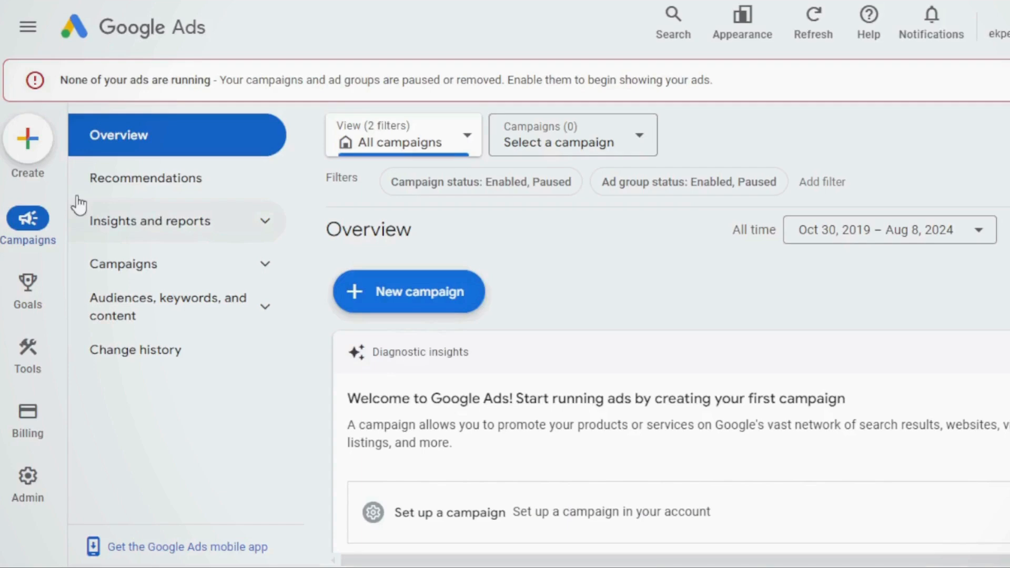
mouse_move(32, 382)
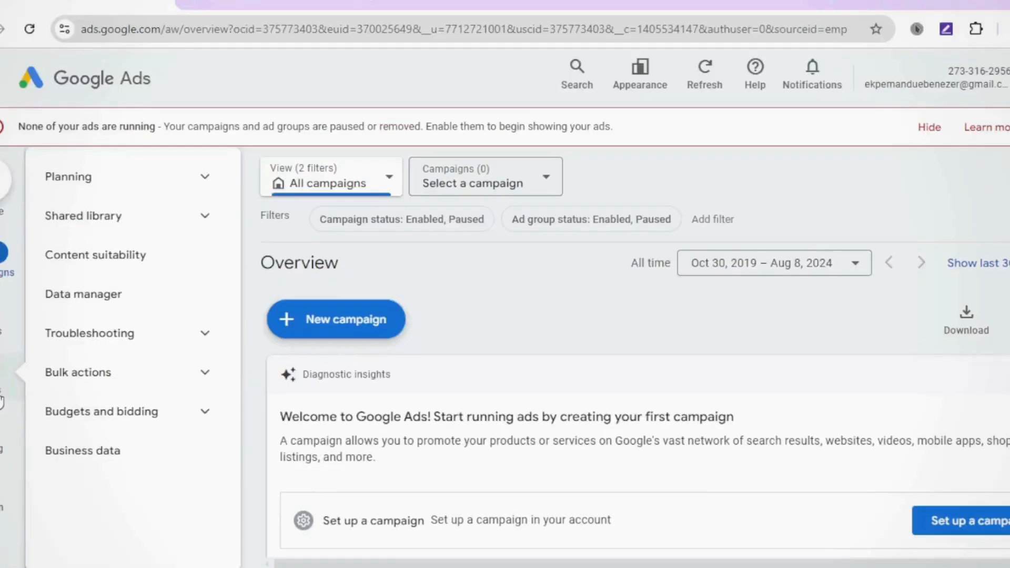
left_click(34, 374)
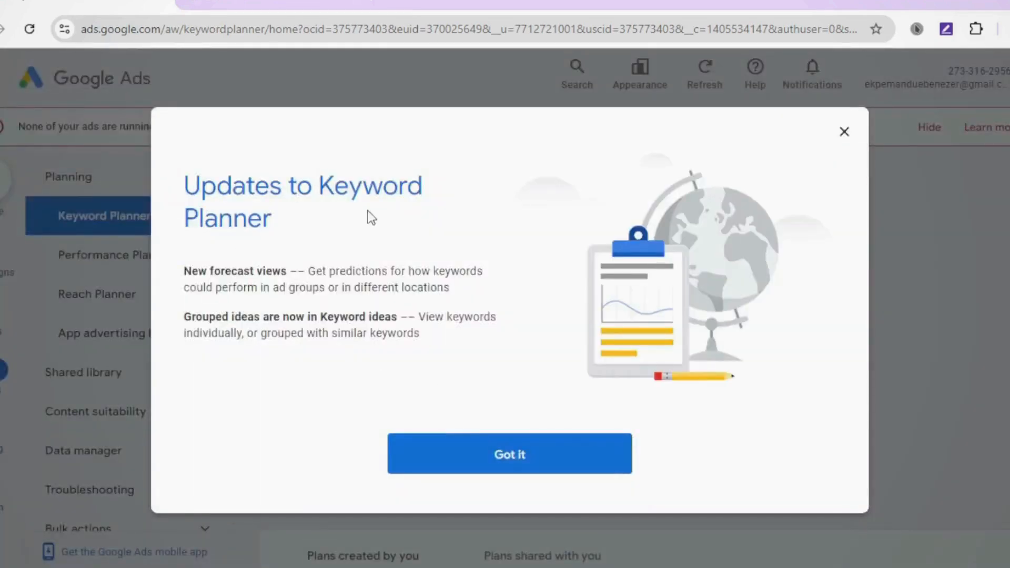
left_click(528, 471)
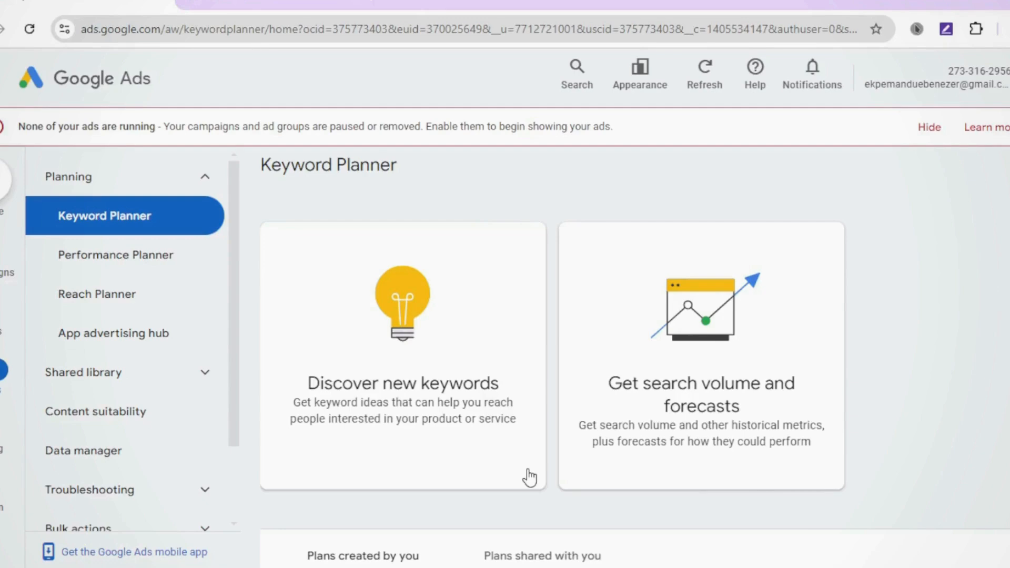
- Start discovering new keywords and remove Nigeria from the targeted locations so that all locations are covered
left_click(487, 427)
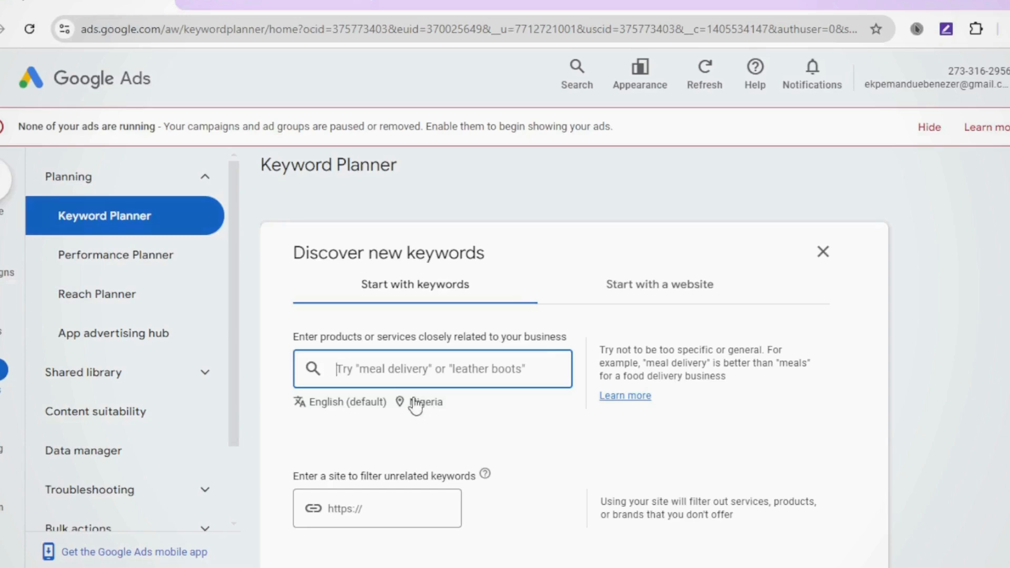
left_click(404, 404)
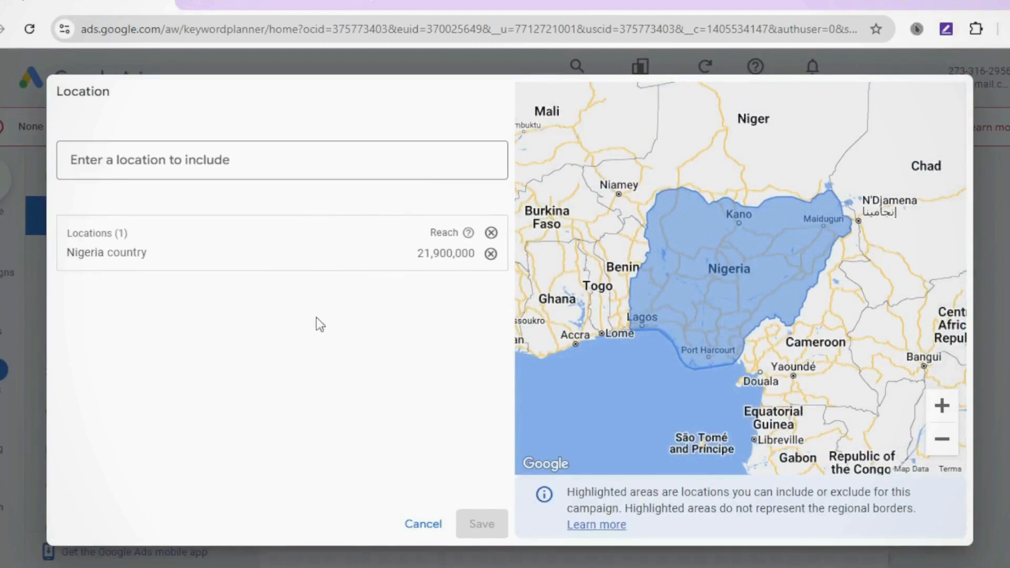
left_click(491, 255)
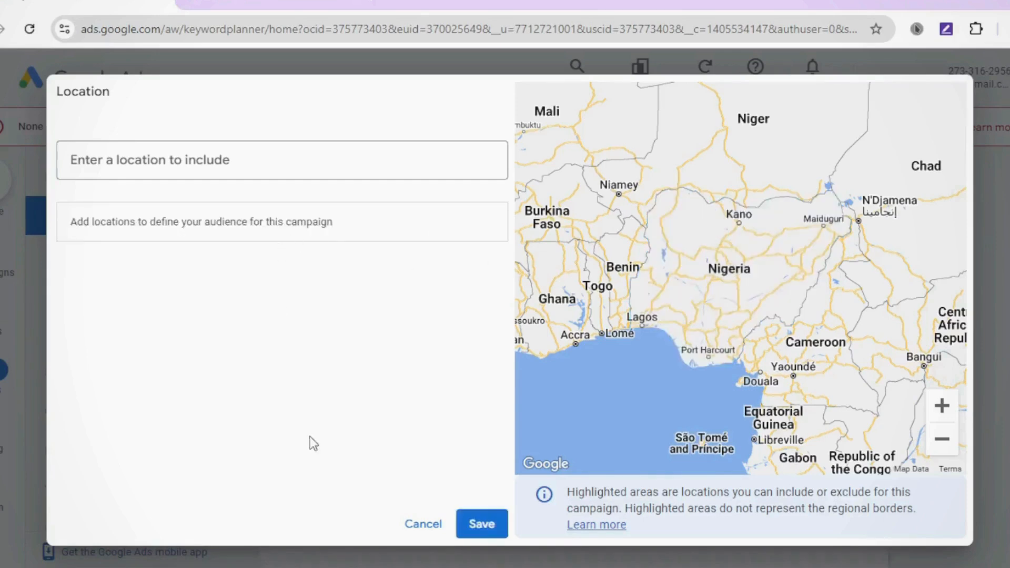
left_click(480, 526)
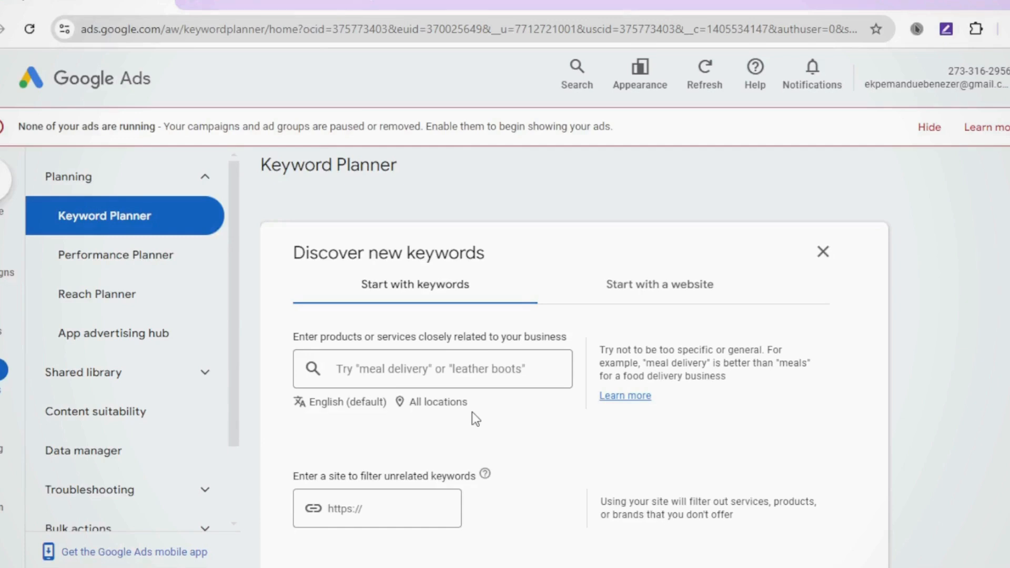
- Add the keyword "how to run google ads" and get its keyword ideas
left_click(441, 366)
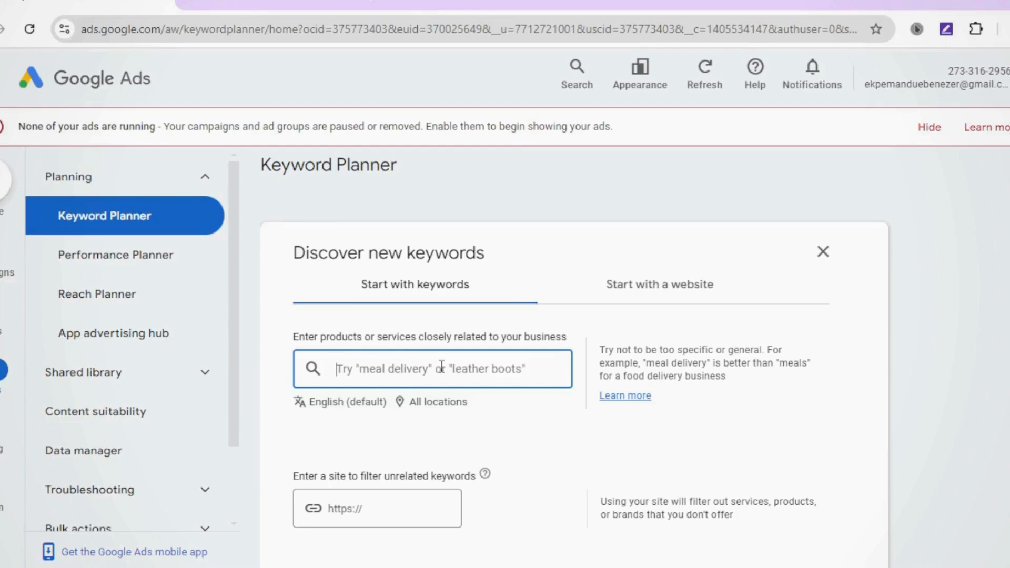
type("how to run google ads")
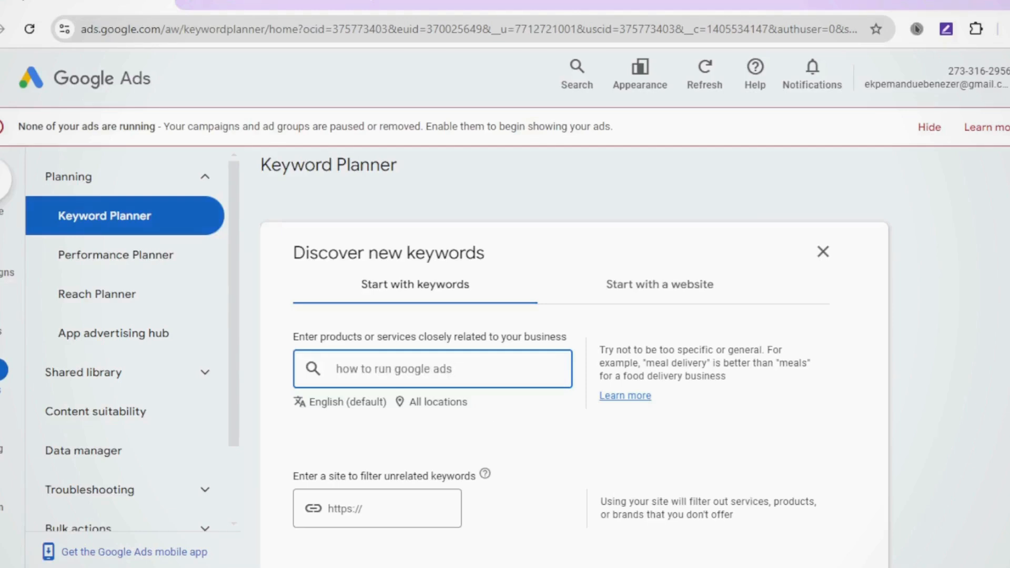
key("Return")
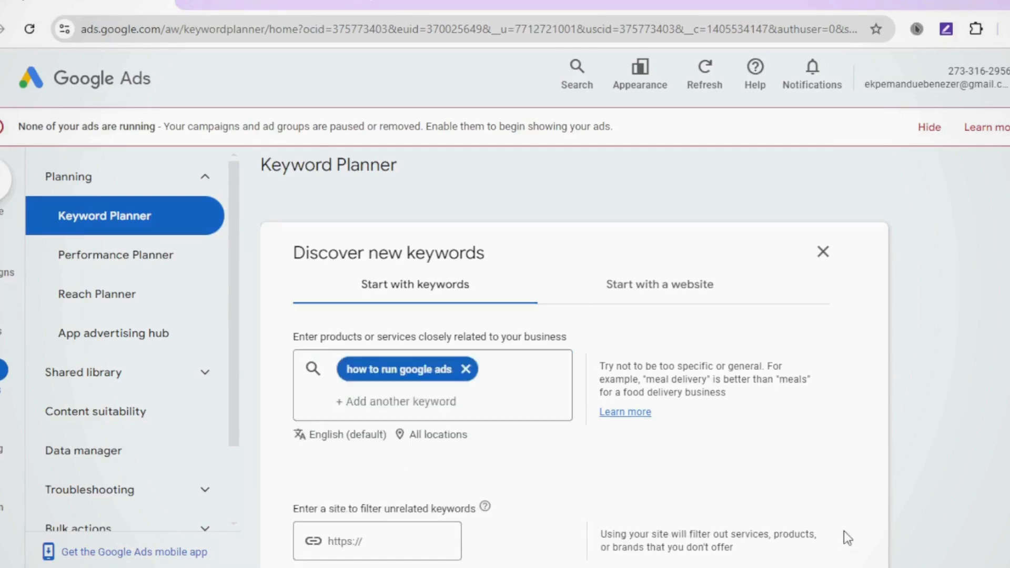
scroll(845, 535, "down", 4)
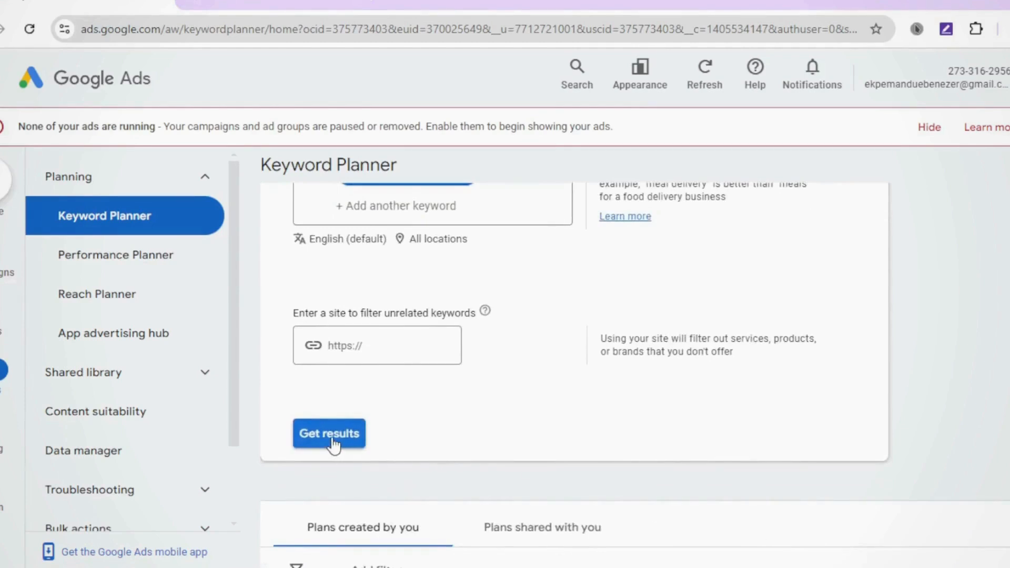
left_click(331, 444)
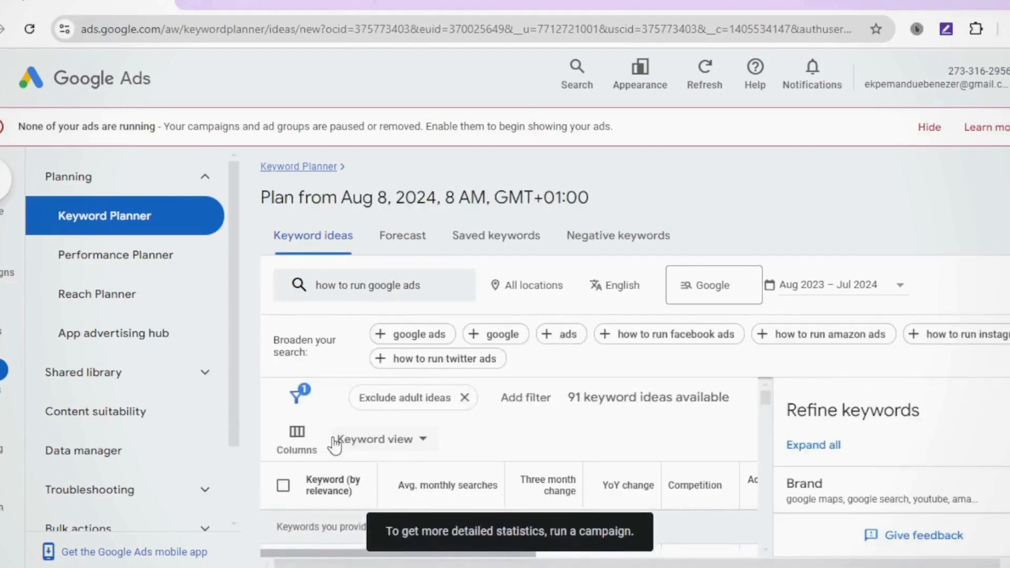
- Examine the provided keyword and the first keyword idea in the results table, including their average monthly searches, competition and top-of-page bids
scroll(334, 446, "down", 2)
scroll(334, 446, "up", 2)
scroll(335, 446, "down", 2)
scroll(334, 446, "up", 2)
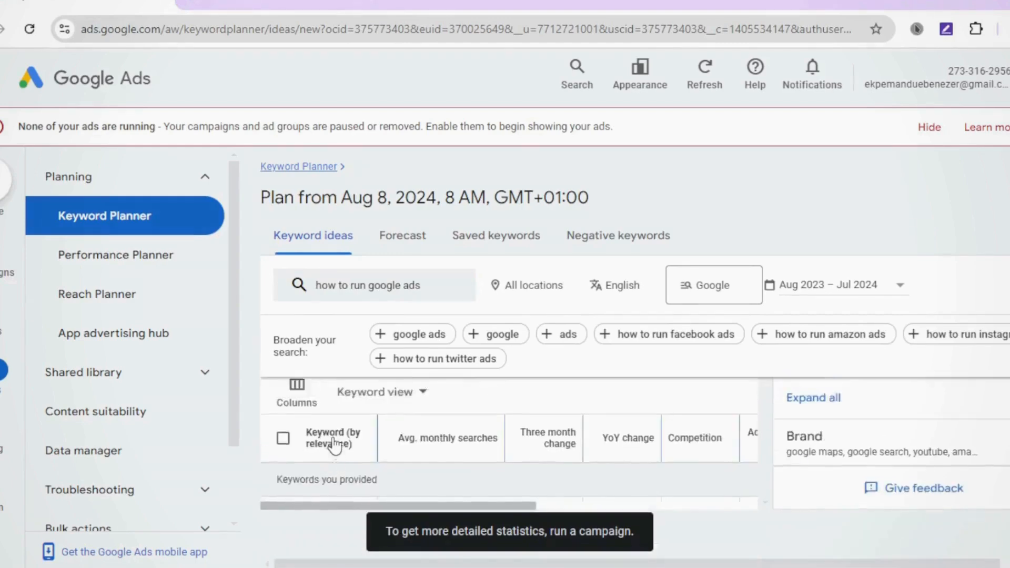
key("ctrl+minus")
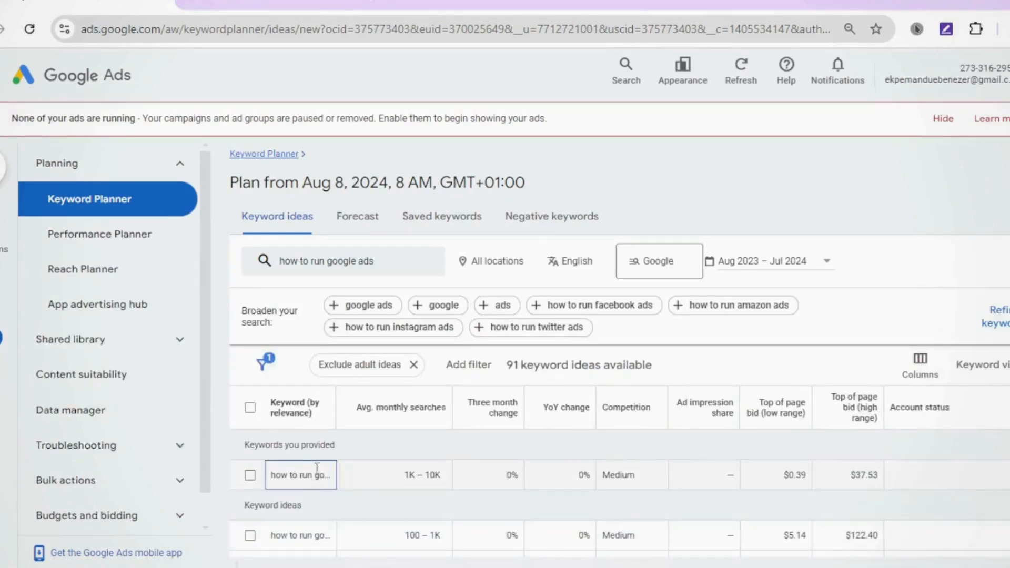
triple_click(291, 473)
left_click(303, 475)
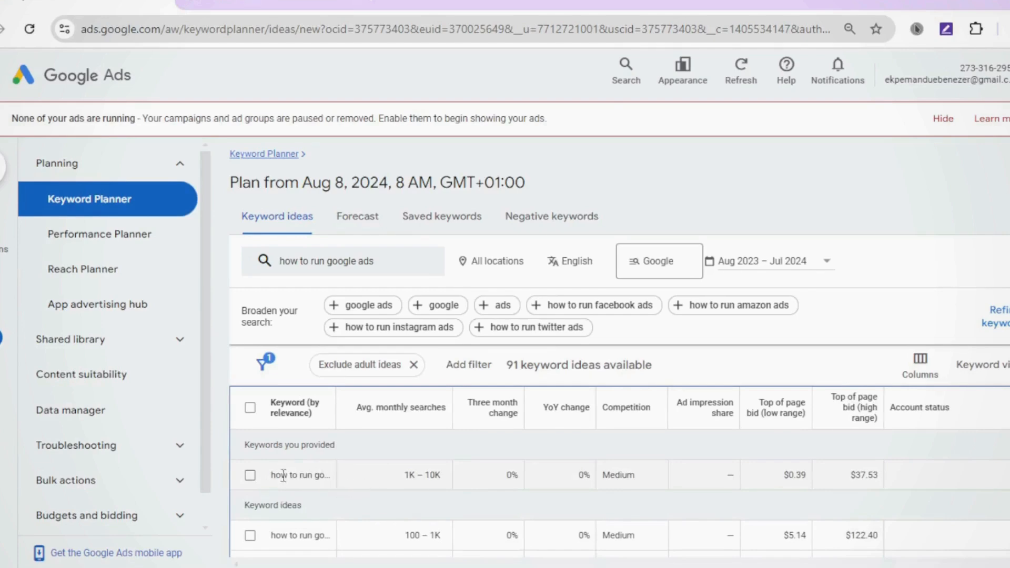
mouse_move(322, 475)
left_mouse_down()
mouse_move(340, 478)
mouse_move(292, 483)
left_mouse_up()
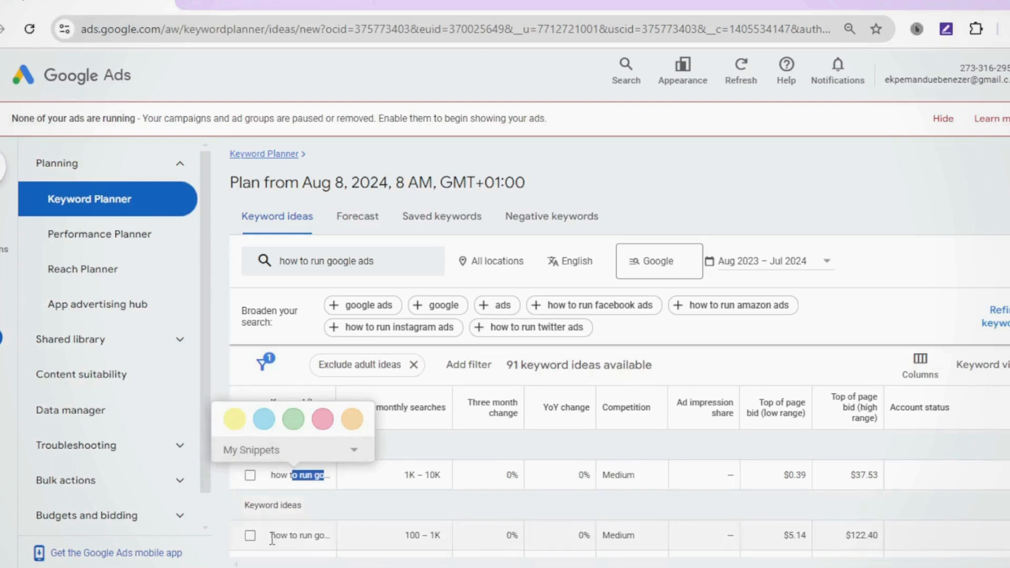
left_click_drag(271, 535, 314, 541)
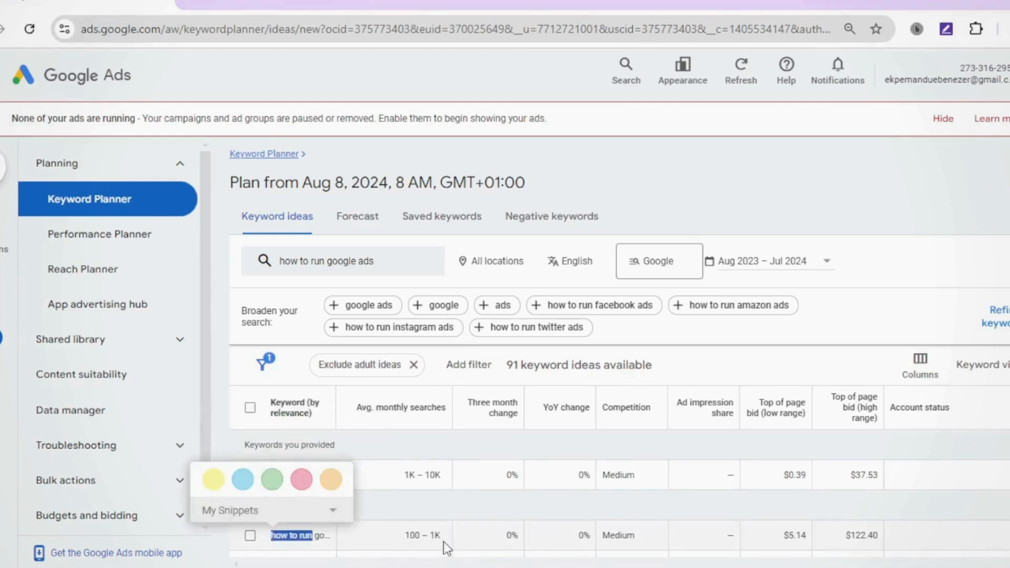
left_click(330, 540)
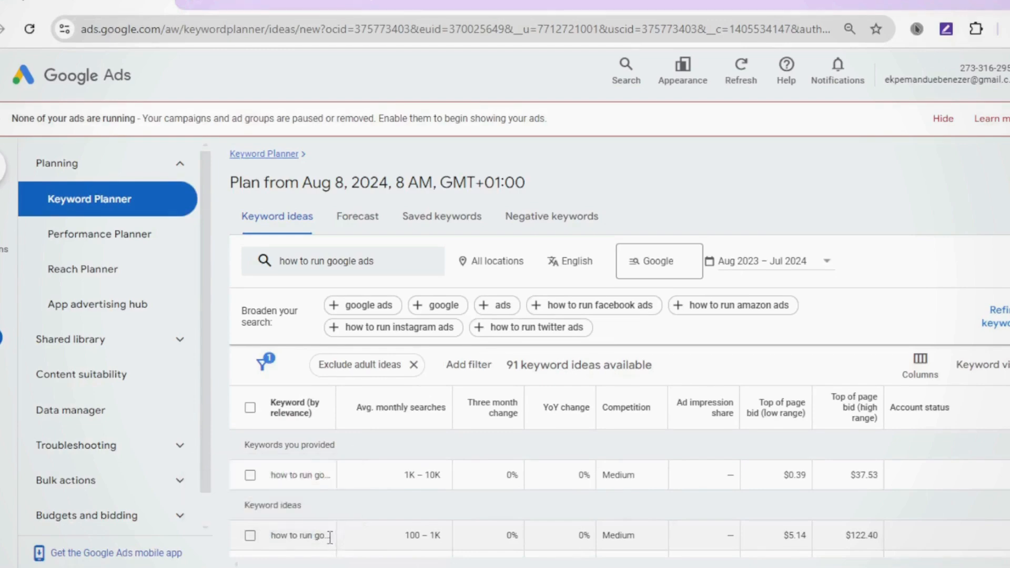
left_click_drag(330, 536, 303, 537)
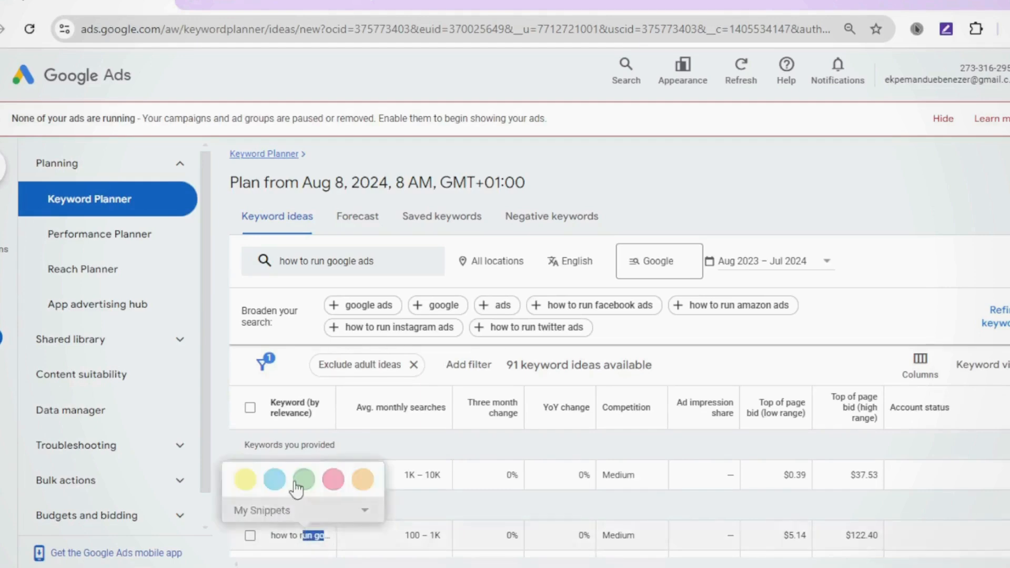
left_click(434, 436)
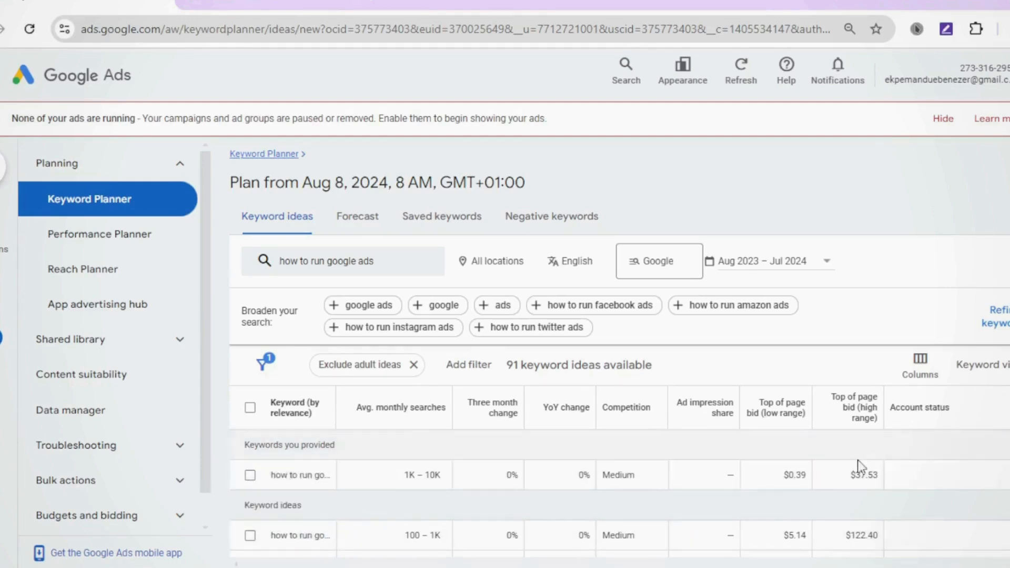